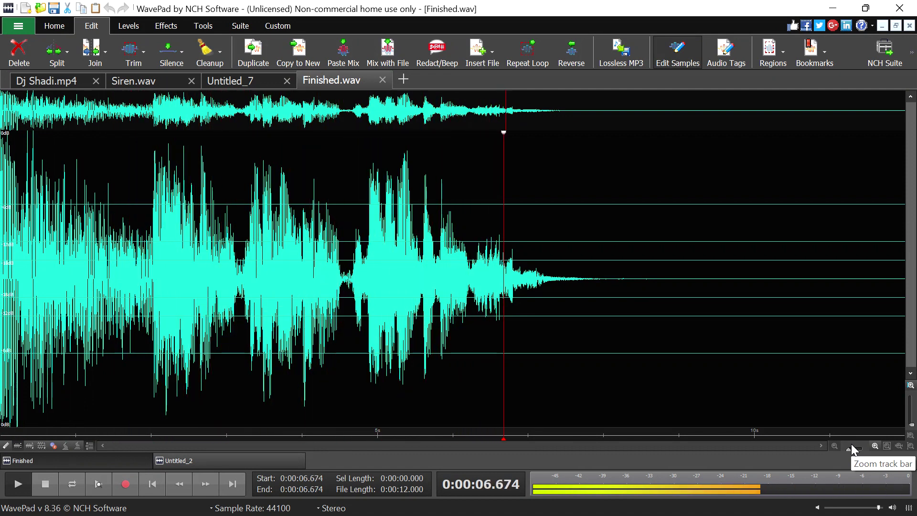
Stop the playback of Finished.wav
key(space)
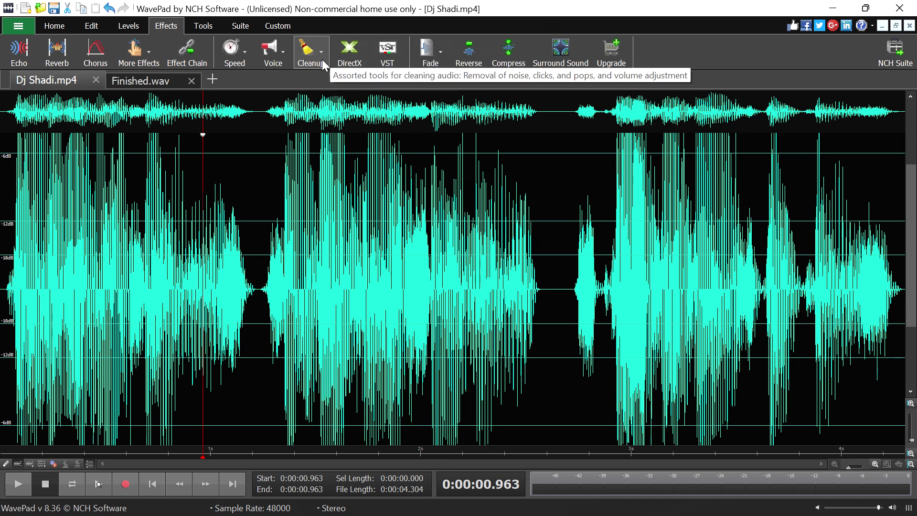
Examine the Home, Edit, Levels, Effects and Suite commands, including a look at the VST effect window, closing it without applying anything
click(63, 32)
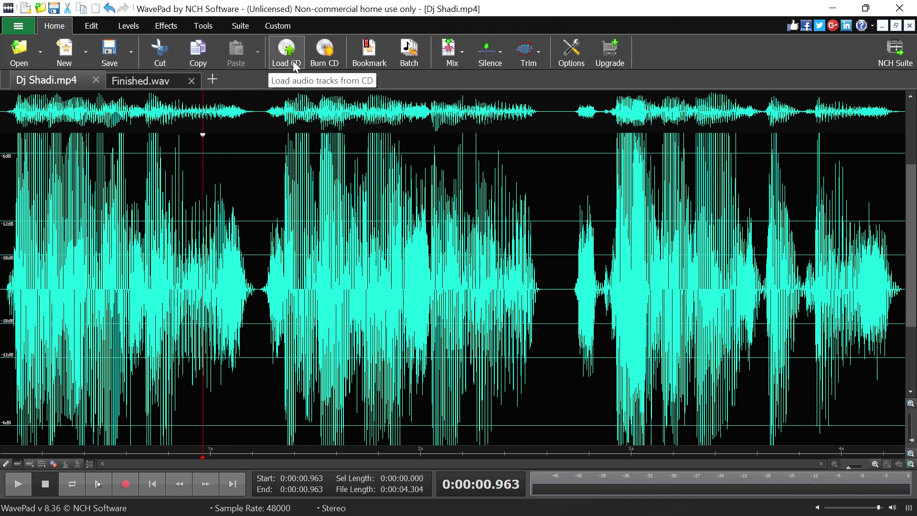
click(108, 26)
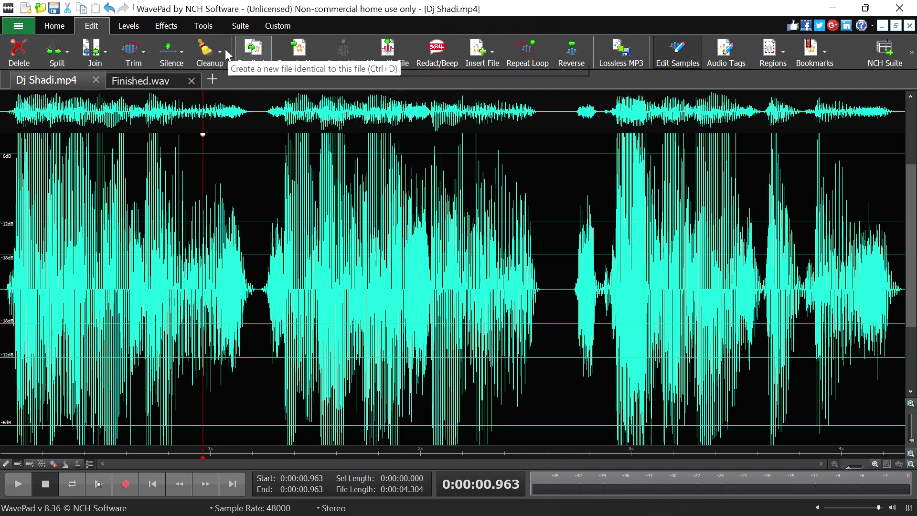
click(142, 27)
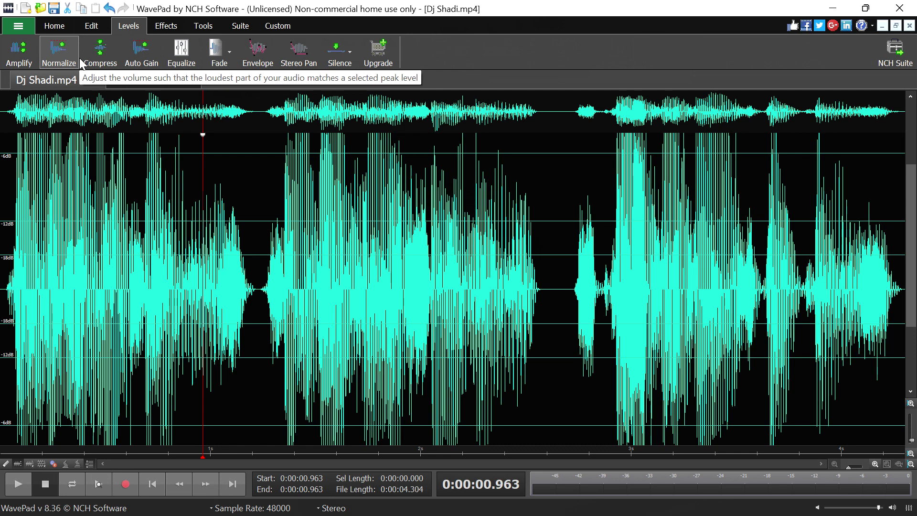
click(160, 26)
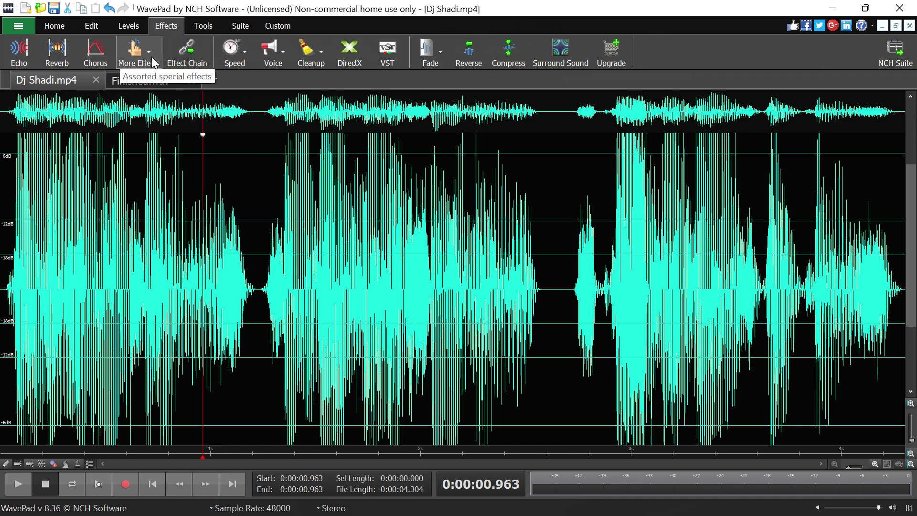
click(379, 62)
drag(378, 119, 445, 104)
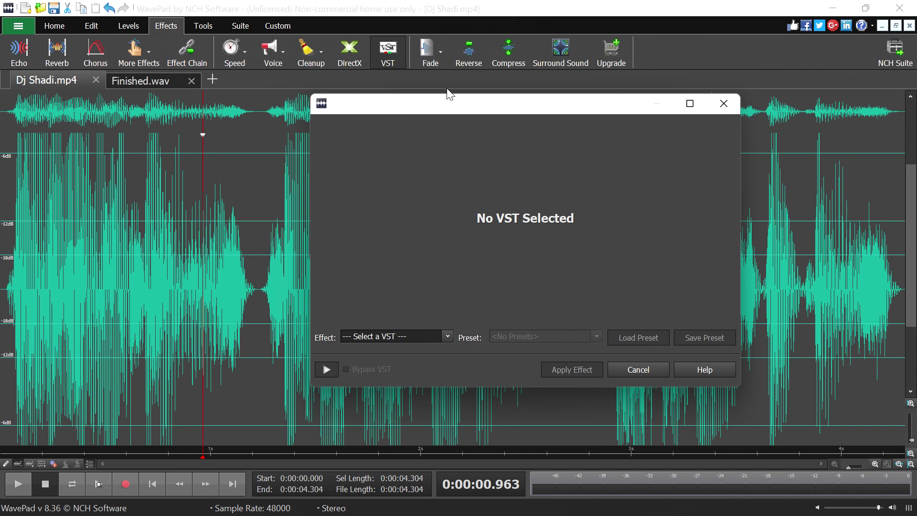
key(Escape)
click(241, 26)
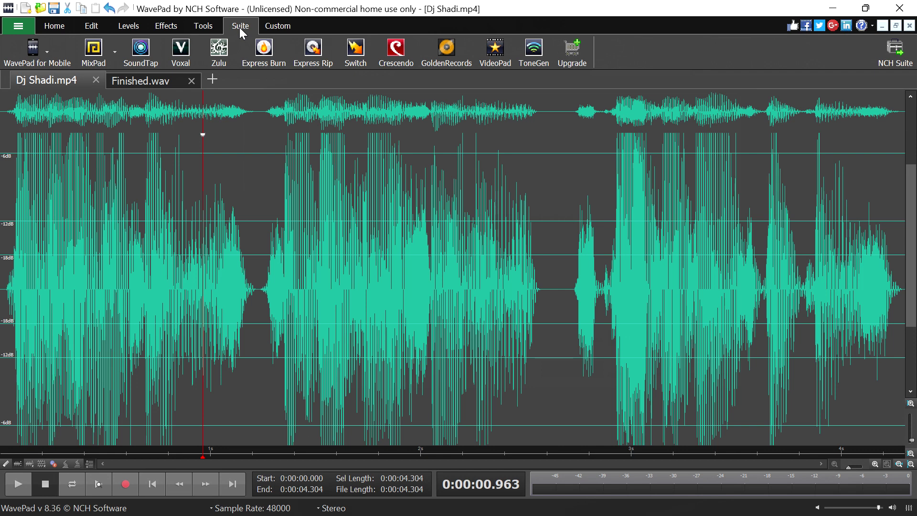
Compare the waveforms of the open MP4 file and Finished.wav, ending on the MP4 file
click(32, 79)
click(139, 80)
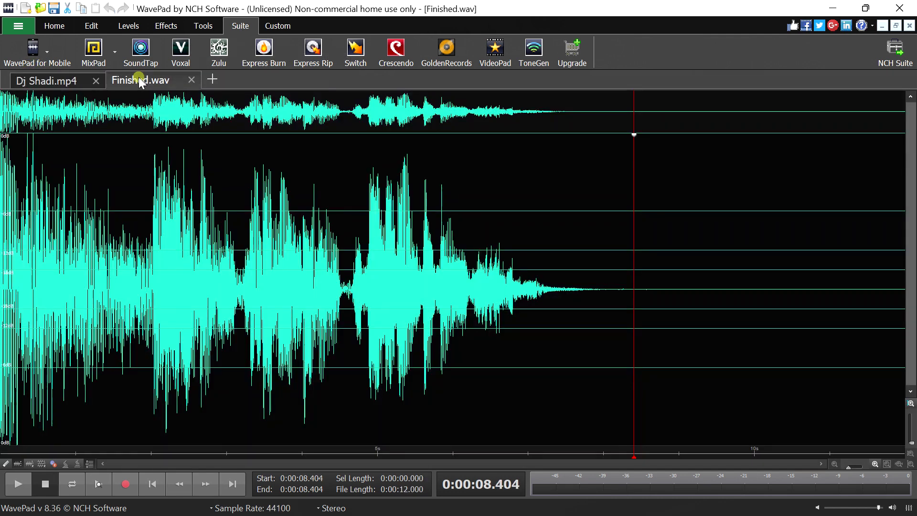
click(40, 85)
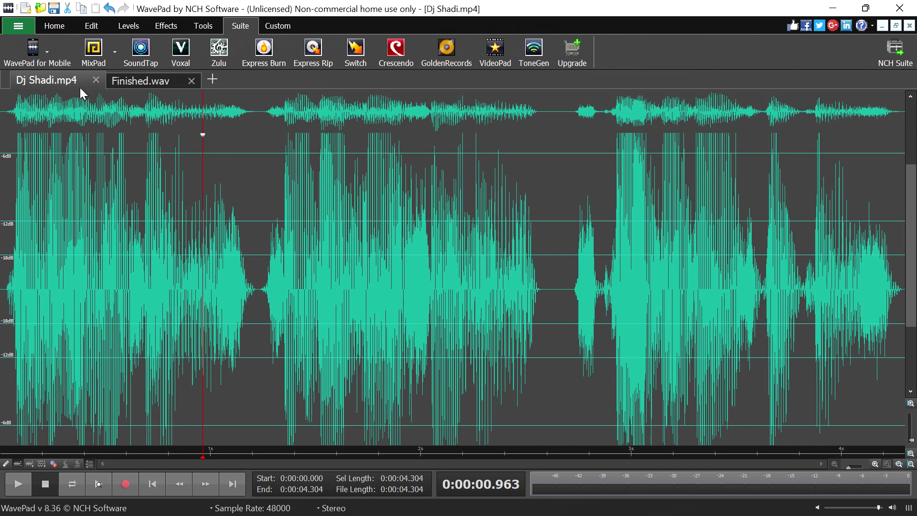
click(121, 85)
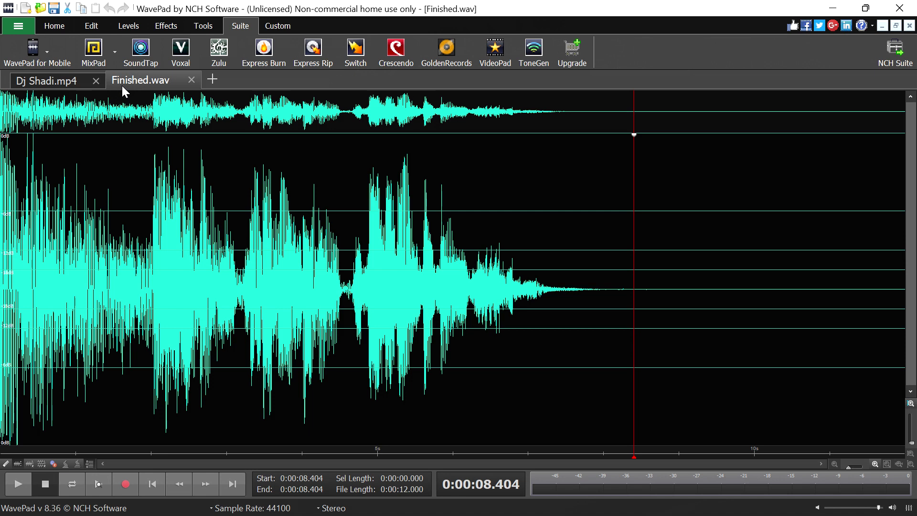
click(25, 83)
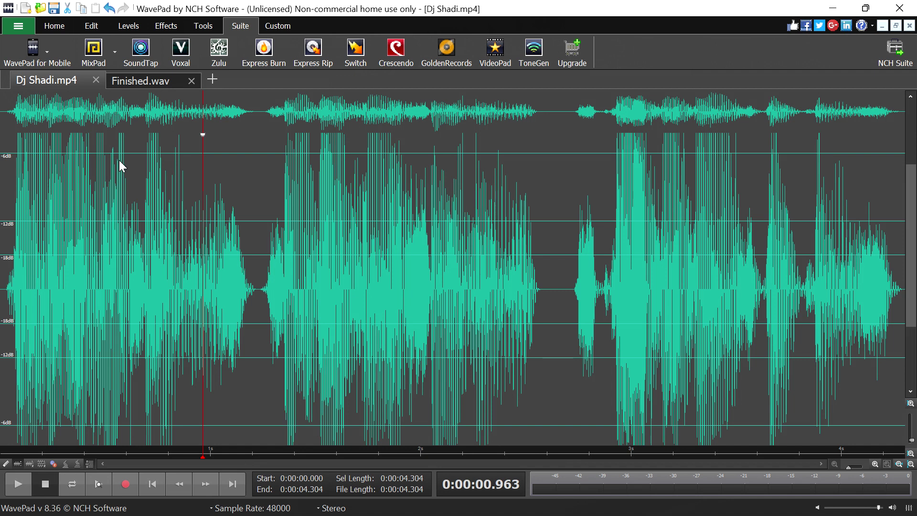
Add a new empty file tab after Finished.wav
click(67, 31)
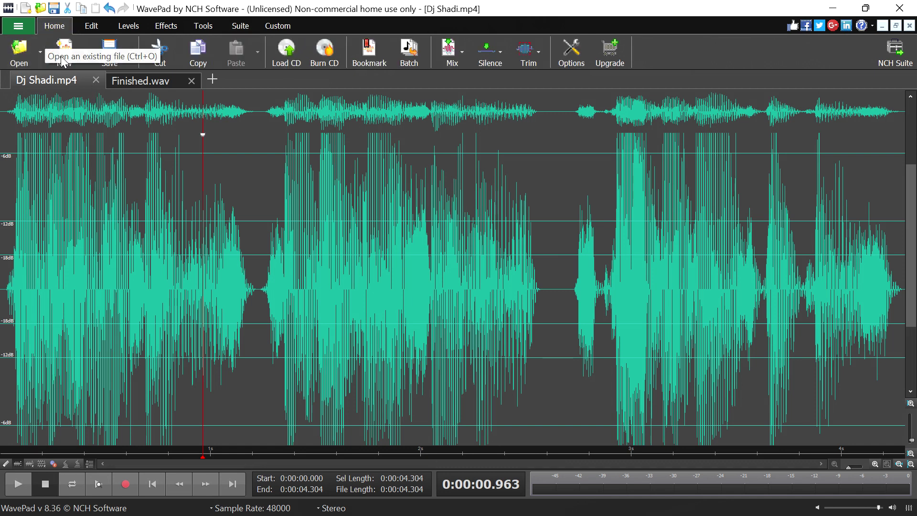
click(86, 51)
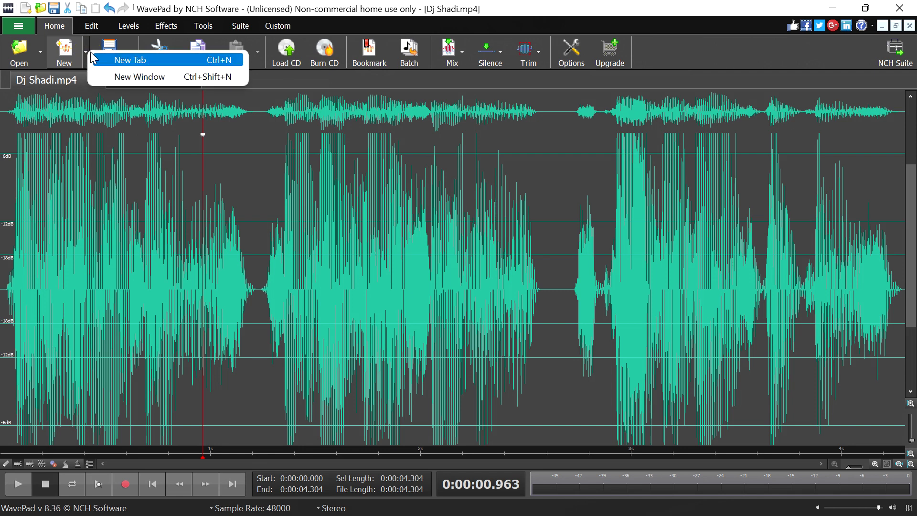
click(275, 79)
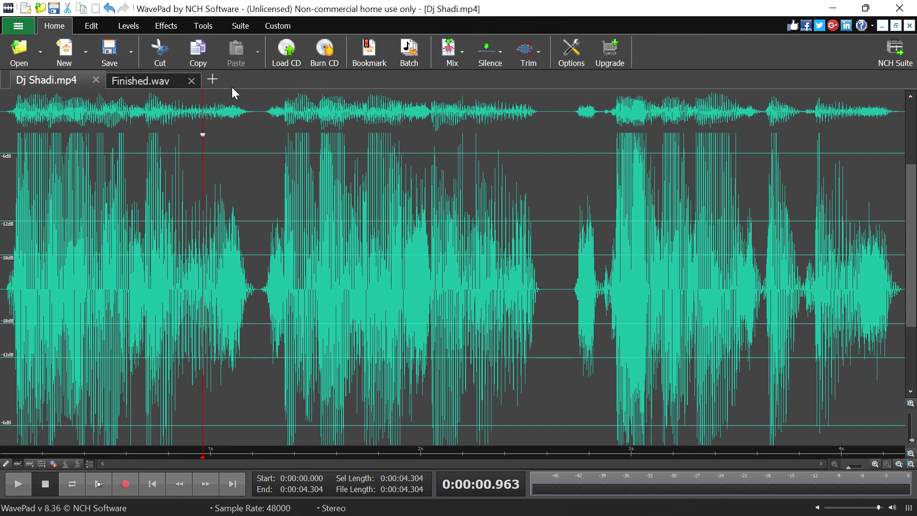
click(213, 81)
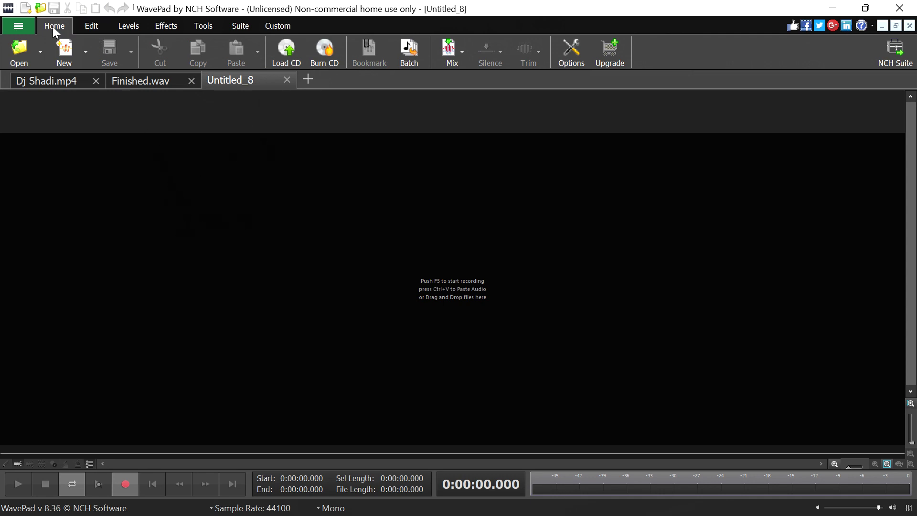
Open an empty file in a new window, move that window lower in the workspace and close it
click(86, 50)
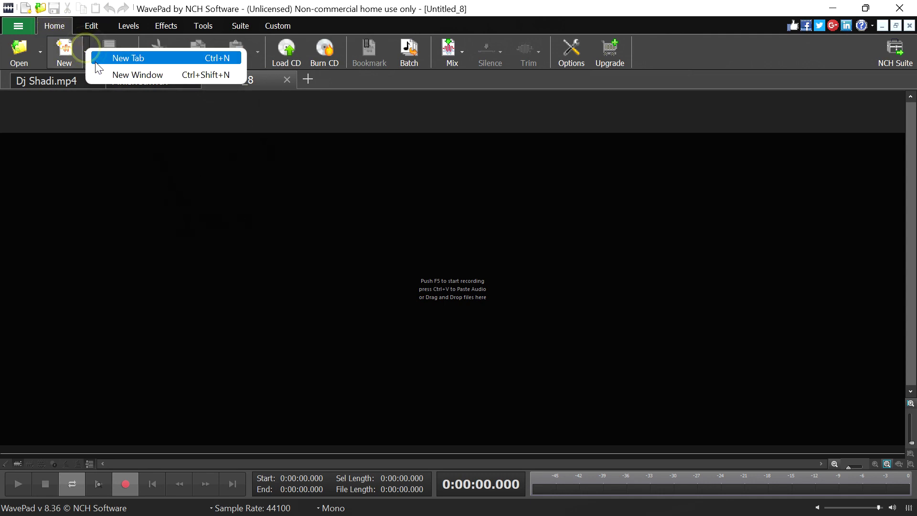
click(123, 79)
drag(215, 147, 216, 269)
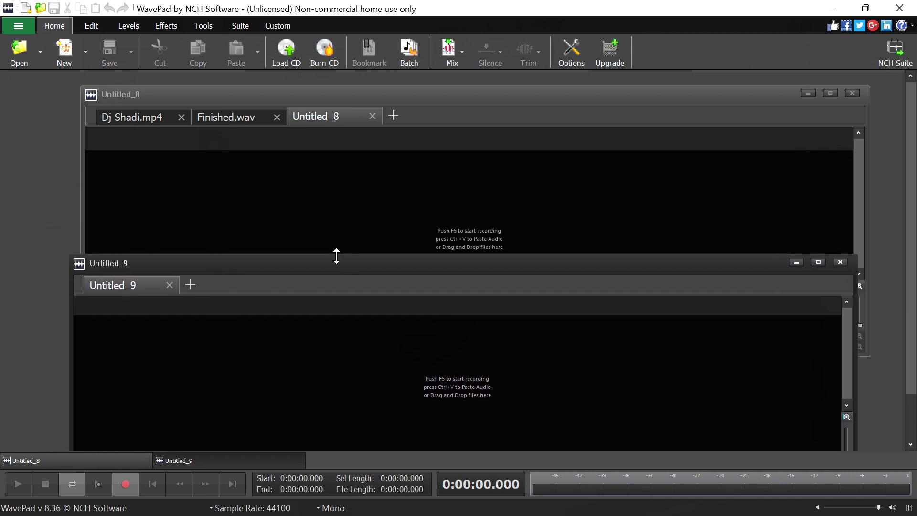
click(840, 262)
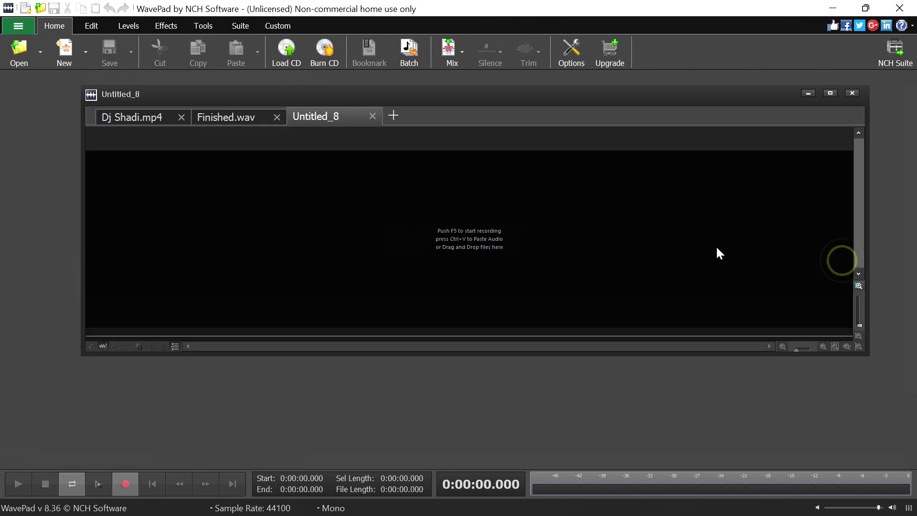
View the contents of the MP4 file, Finished.wav and Untitled_8 in turn
click(361, 126)
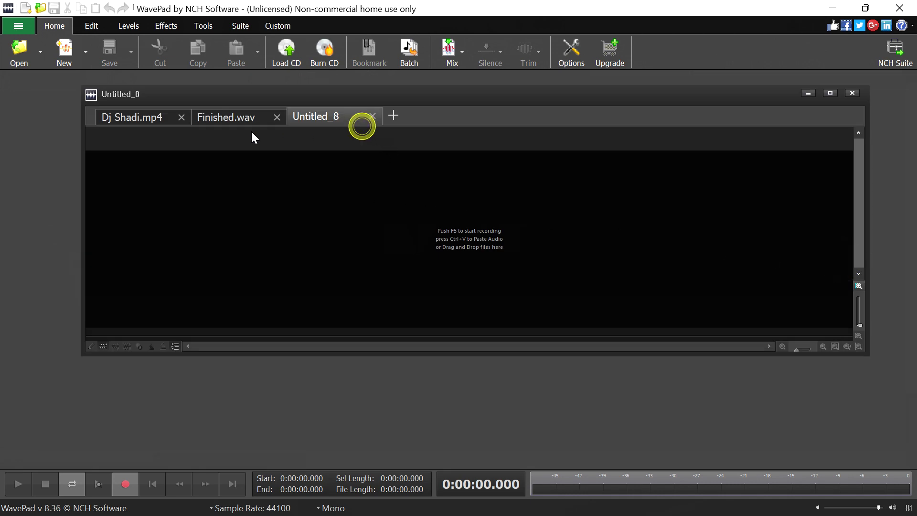
click(136, 121)
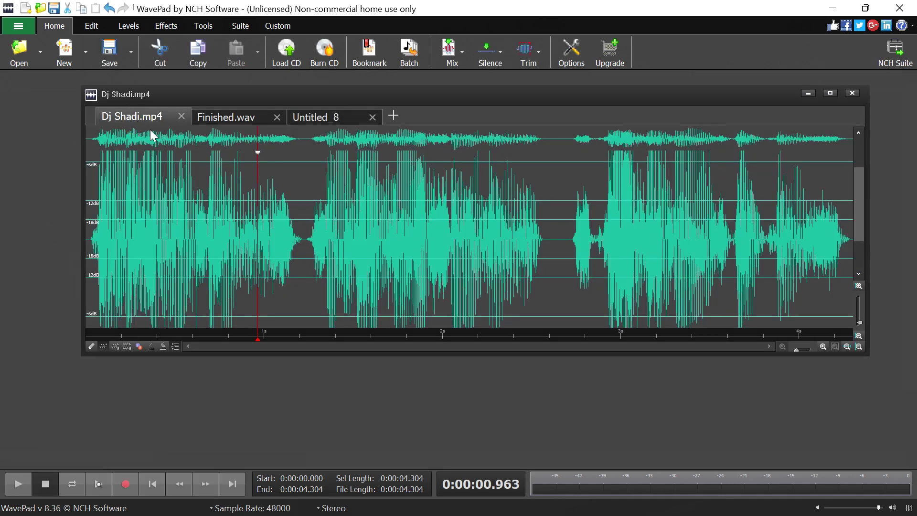
click(228, 116)
click(318, 117)
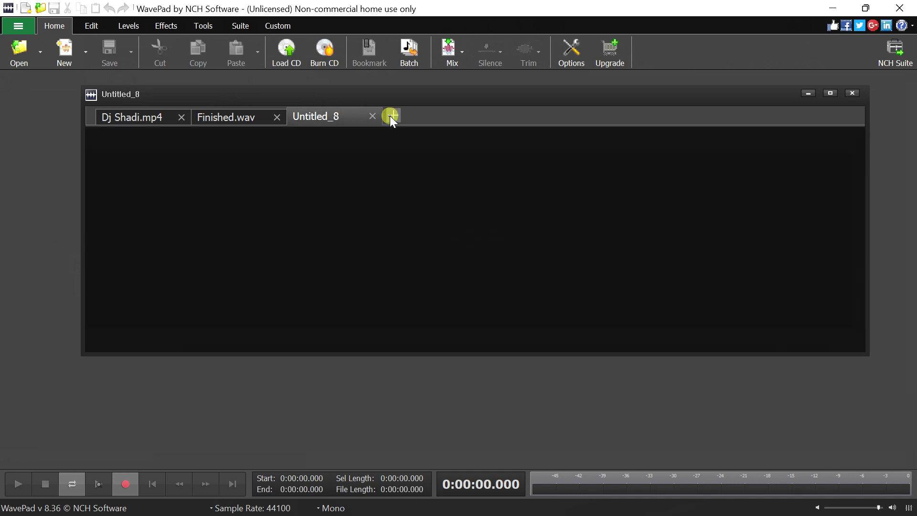
Add a second empty file tab after Untitled_8 and shift the file window slightly, returning to Untitled_8
click(391, 115)
drag(380, 93, 353, 95)
click(330, 118)
click(389, 120)
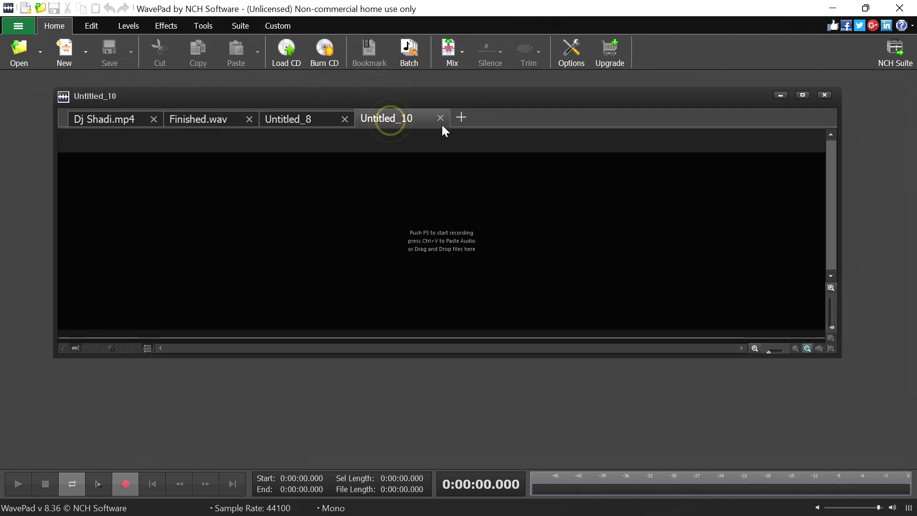
click(288, 119)
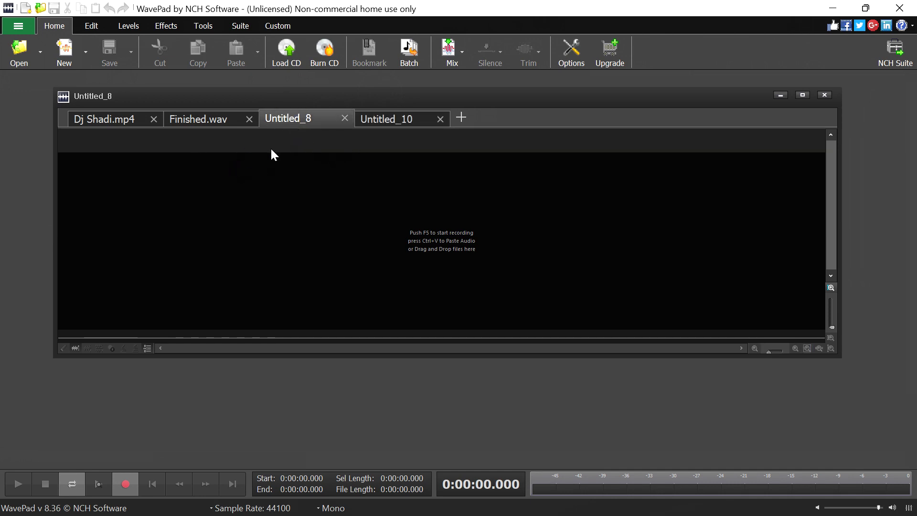
Play the MP4 file from its beginning
click(115, 117)
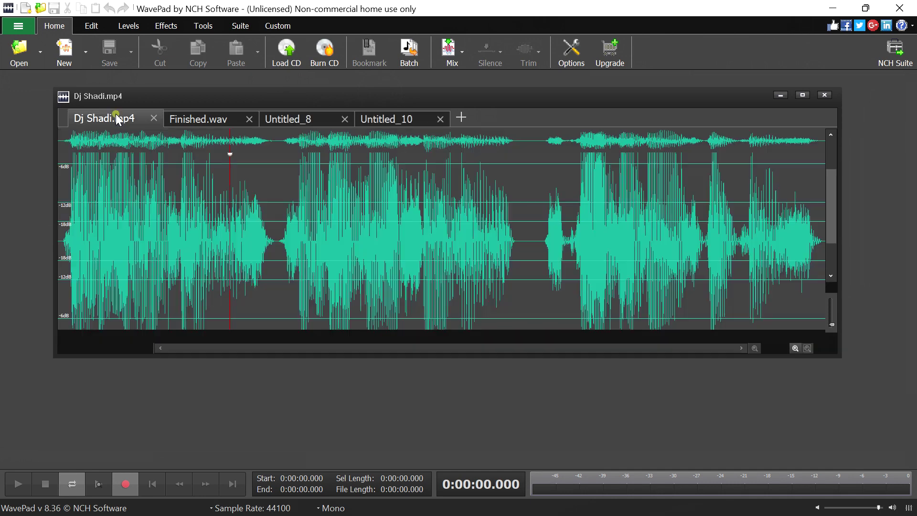
click(113, 166)
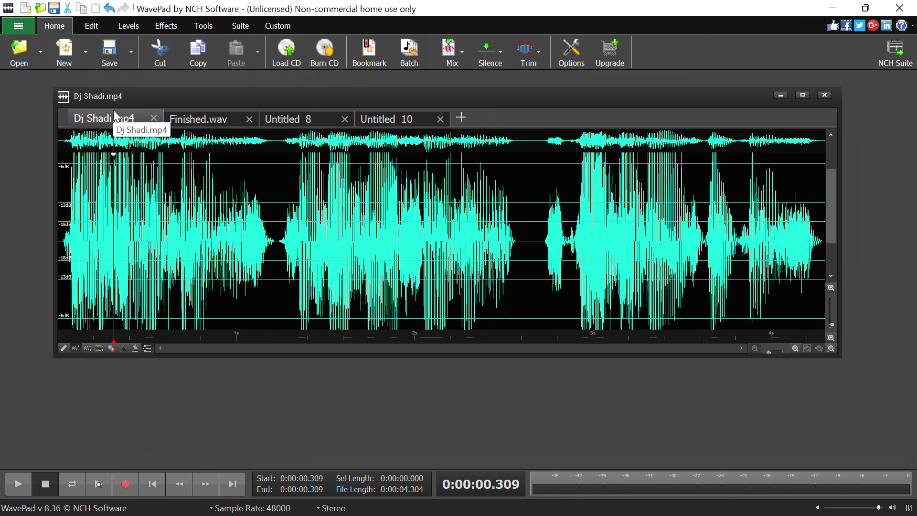
key(Home)
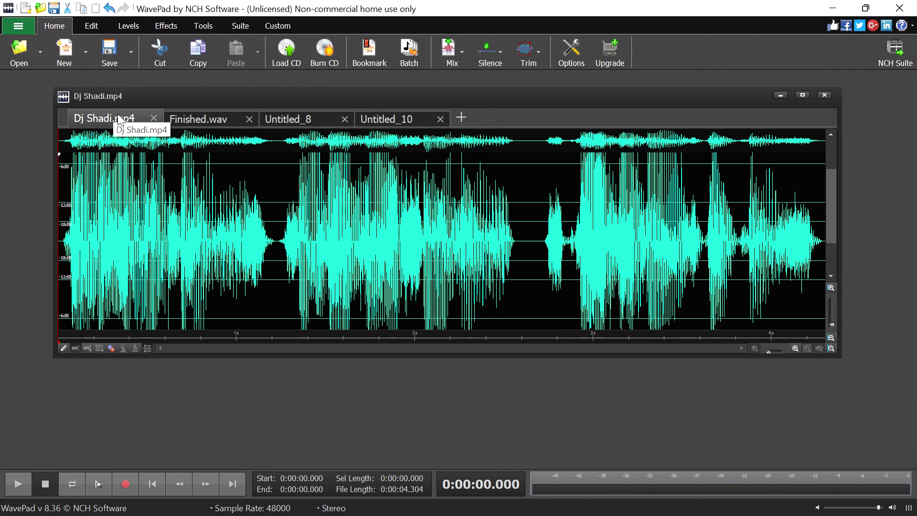
click(146, 479)
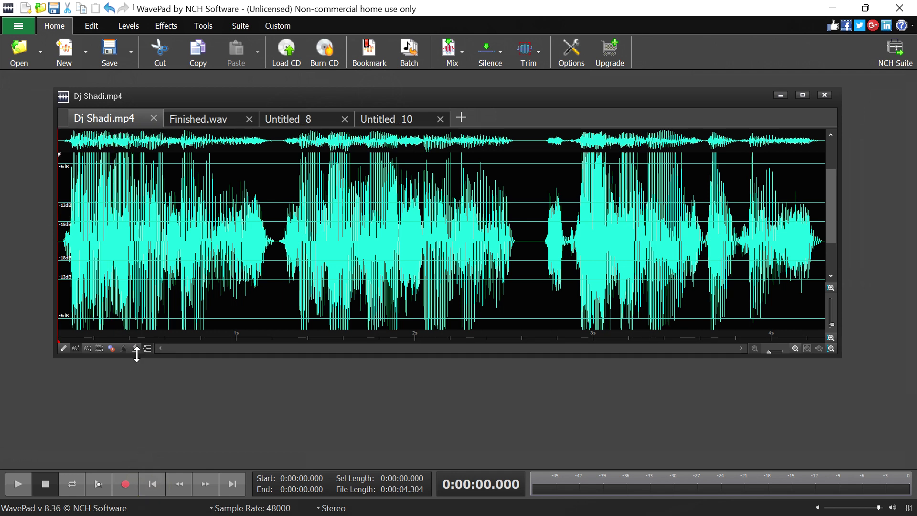
key(space)
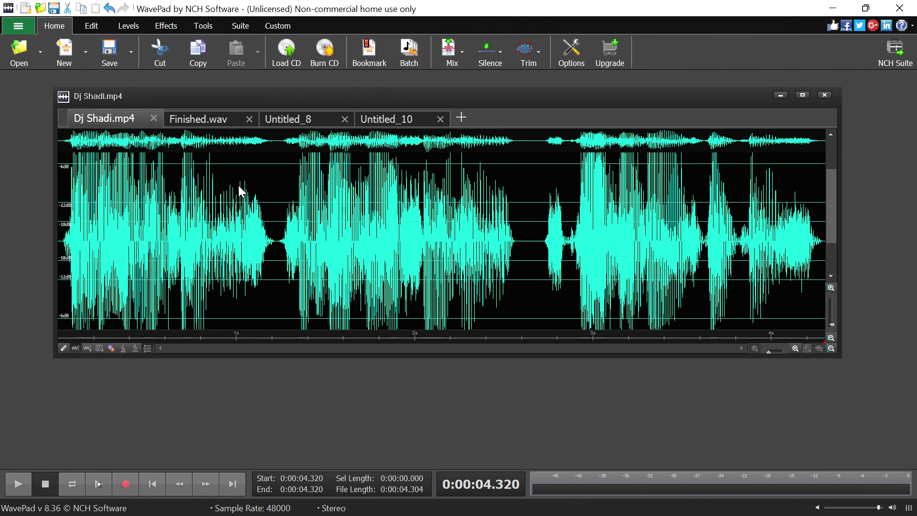
Examine the Insert File placement options for the empty Untitled_8 file without inserting anything
click(280, 119)
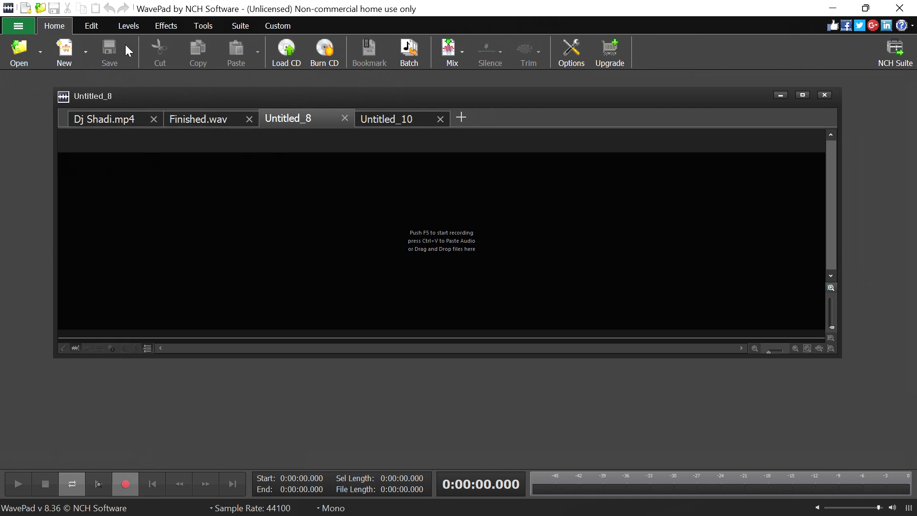
click(97, 28)
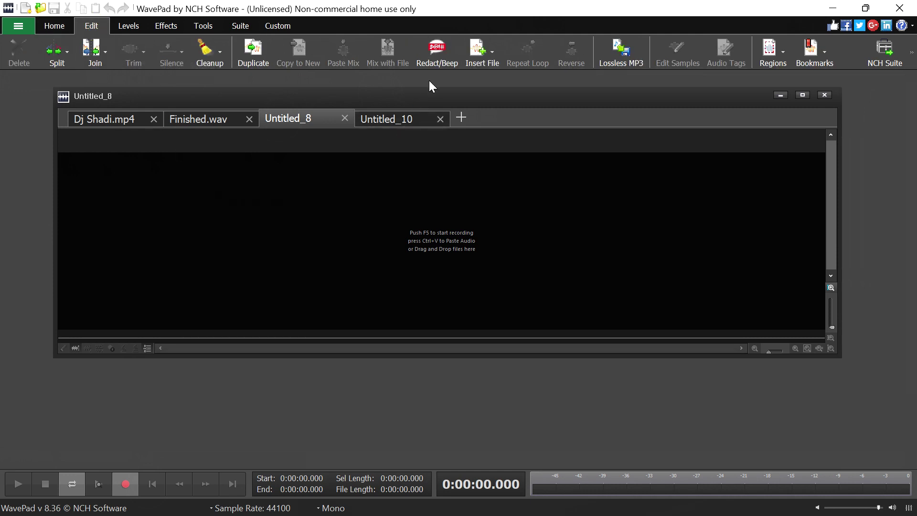
click(491, 53)
click(492, 54)
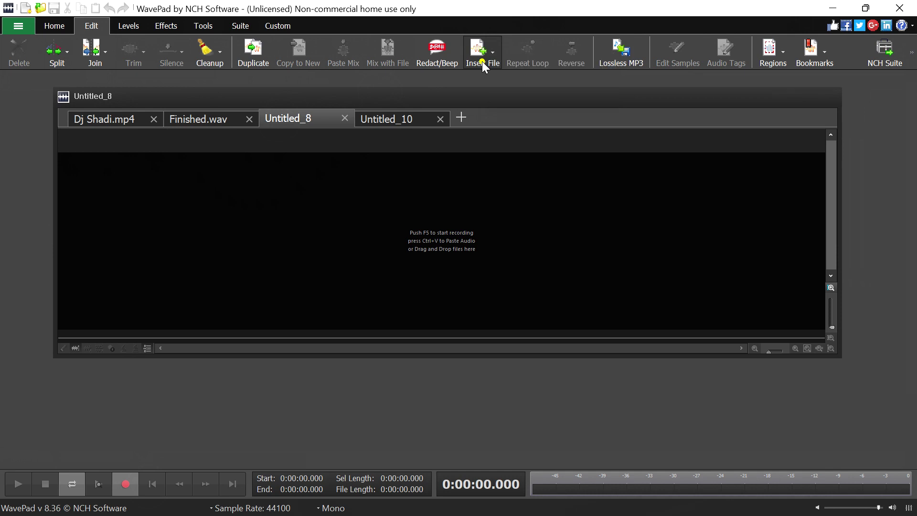
click(492, 53)
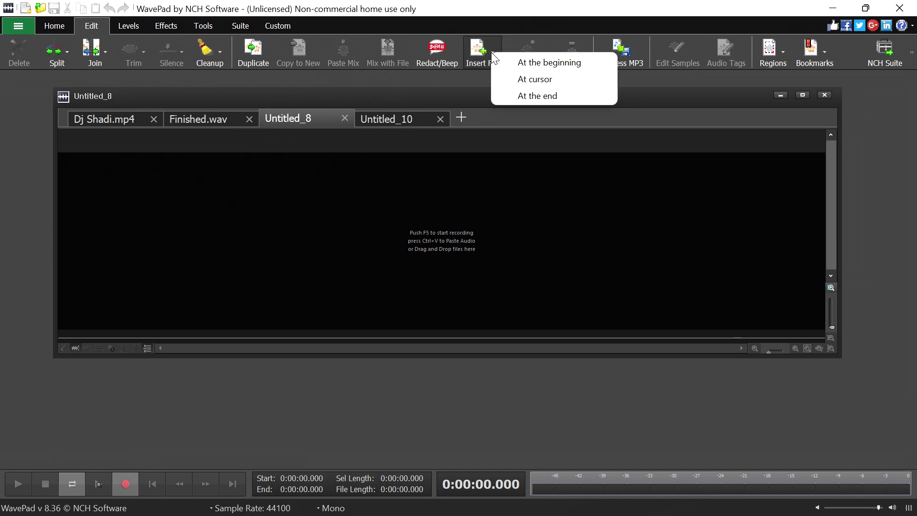
click(494, 56)
click(349, 205)
Place the cursor in the first pause of the MP4 file, at 1.214 s, and check the Insert File placement options without inserting anything
click(138, 118)
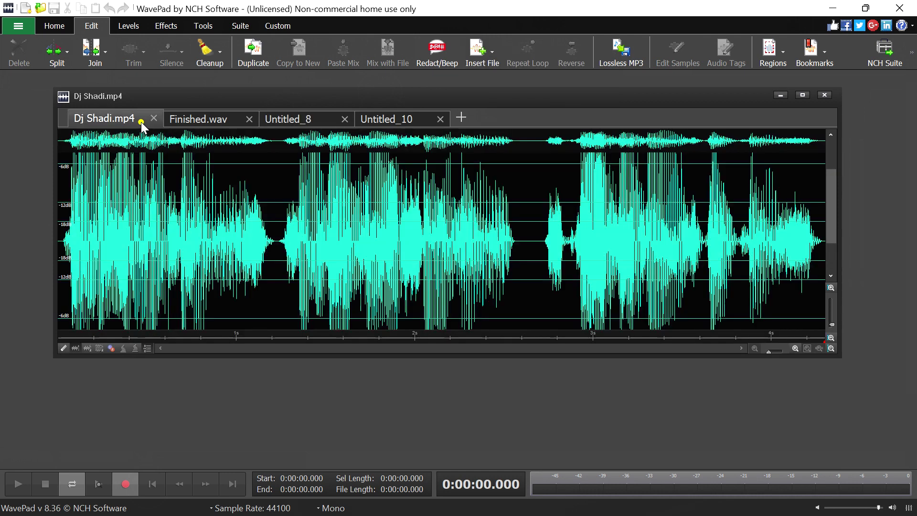
click(239, 170)
click(275, 175)
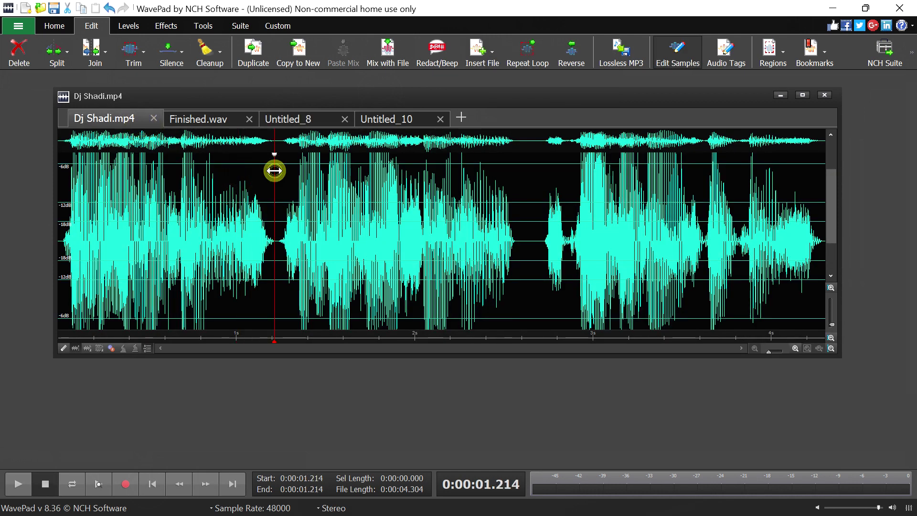
click(487, 66)
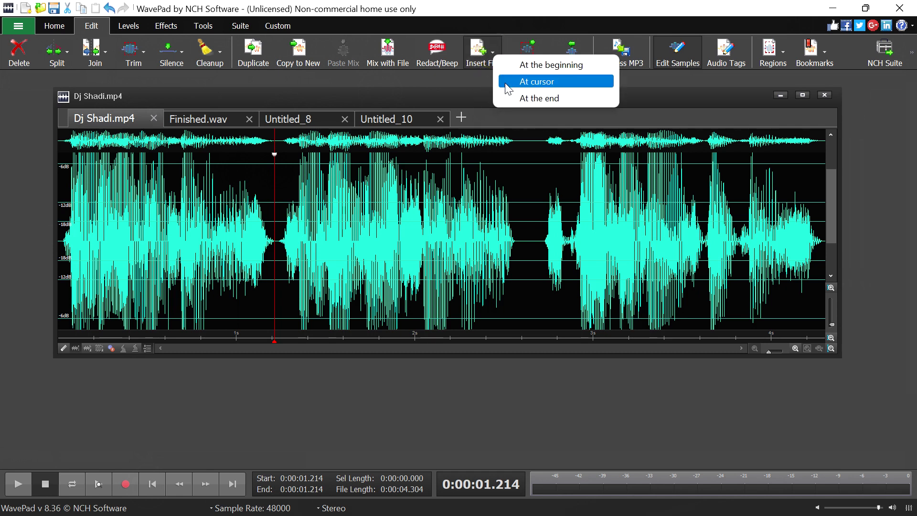
click(384, 118)
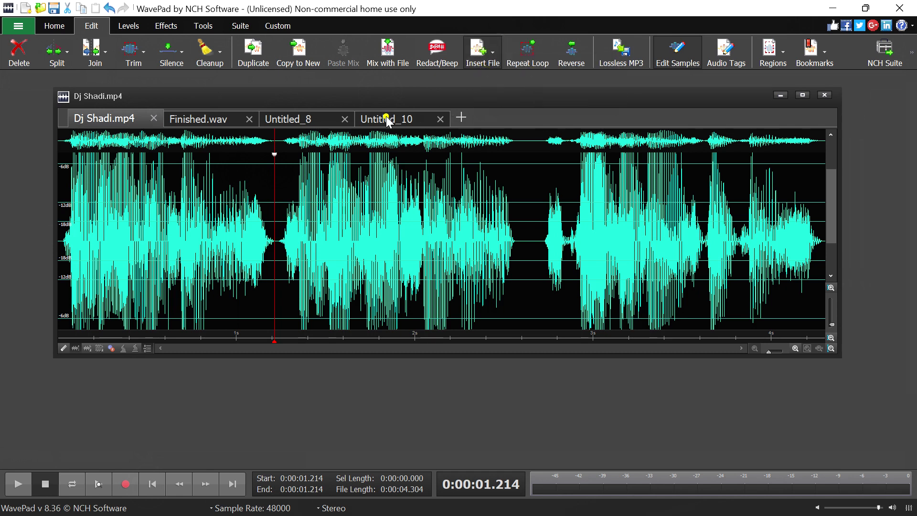
Start inserting a file at the beginning of Untitled_8 and browse the Lossless Files drive to Dj Resources, Sampler, Effects
click(305, 117)
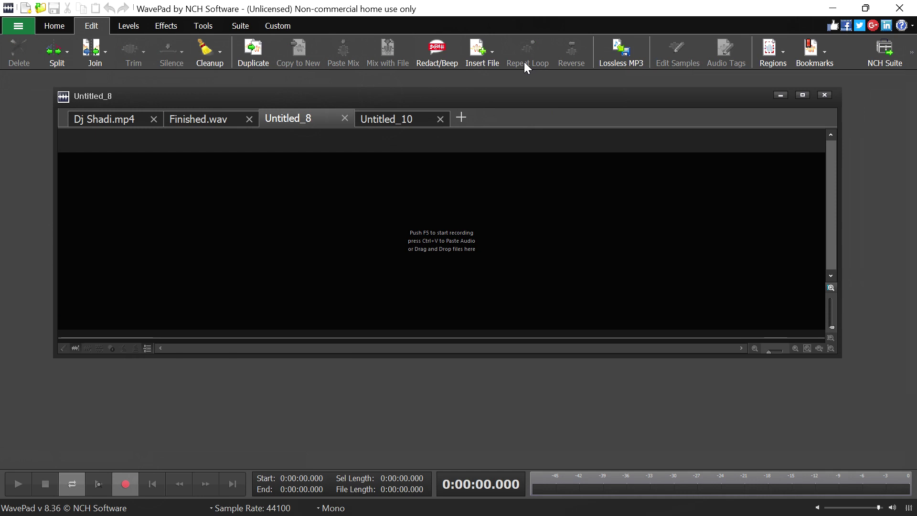
click(483, 54)
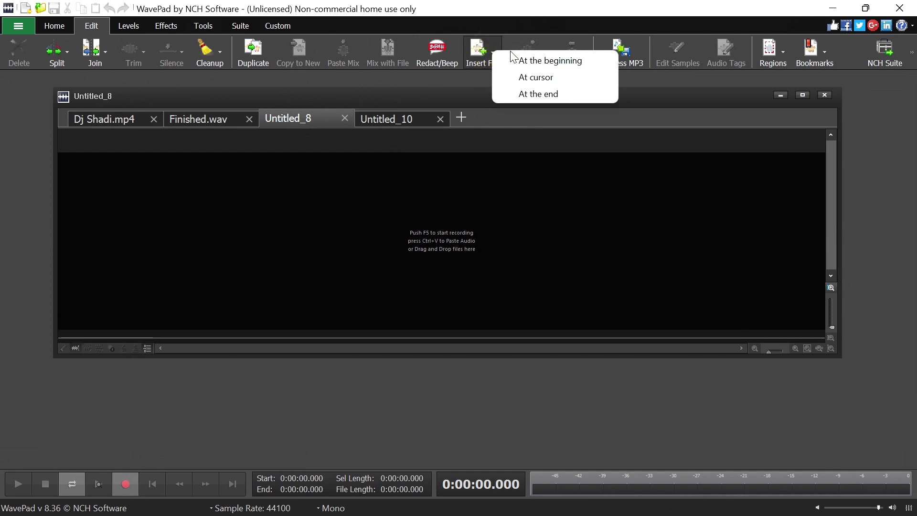
click(519, 66)
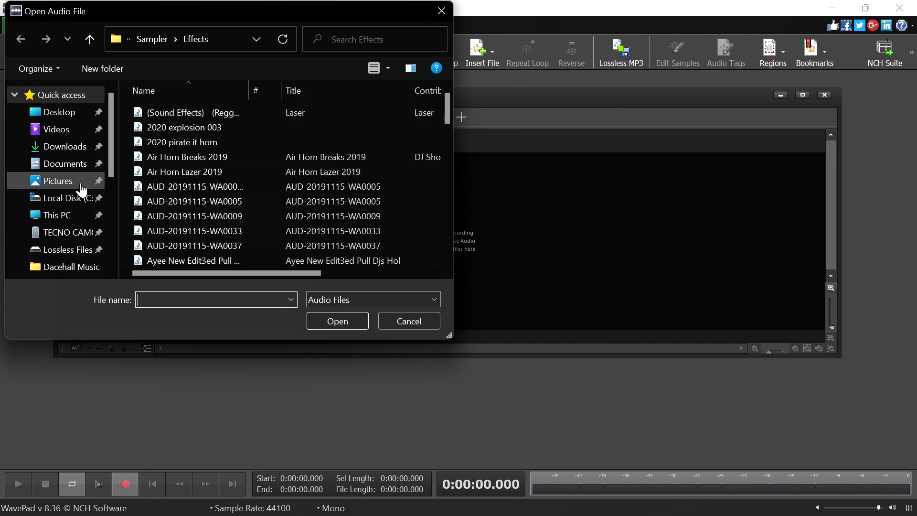
click(64, 146)
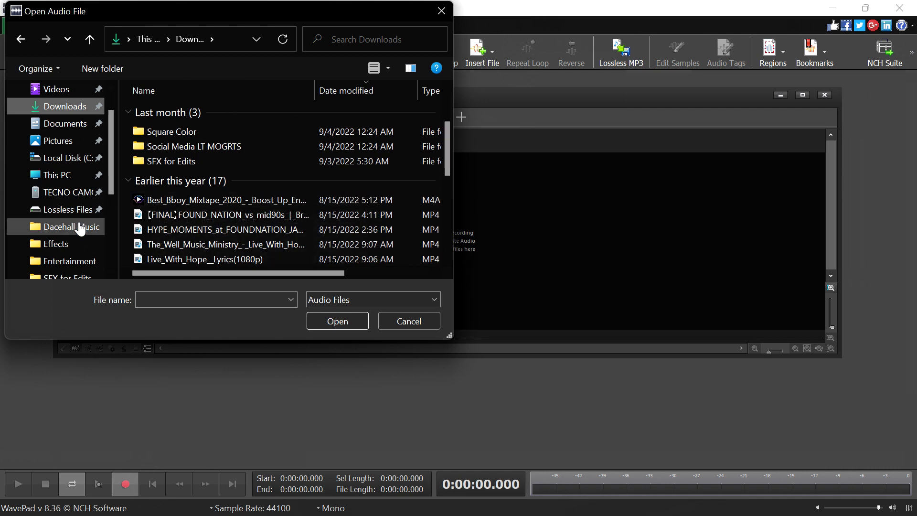
click(62, 157)
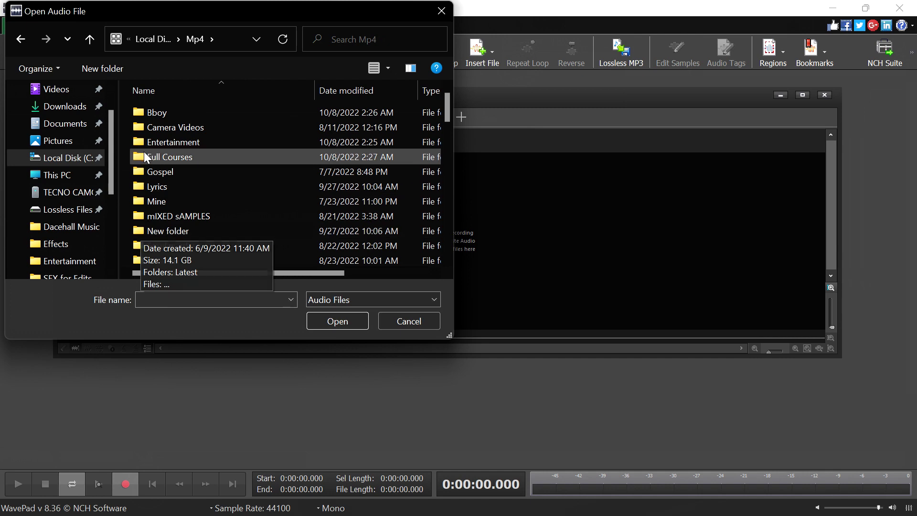
click(65, 210)
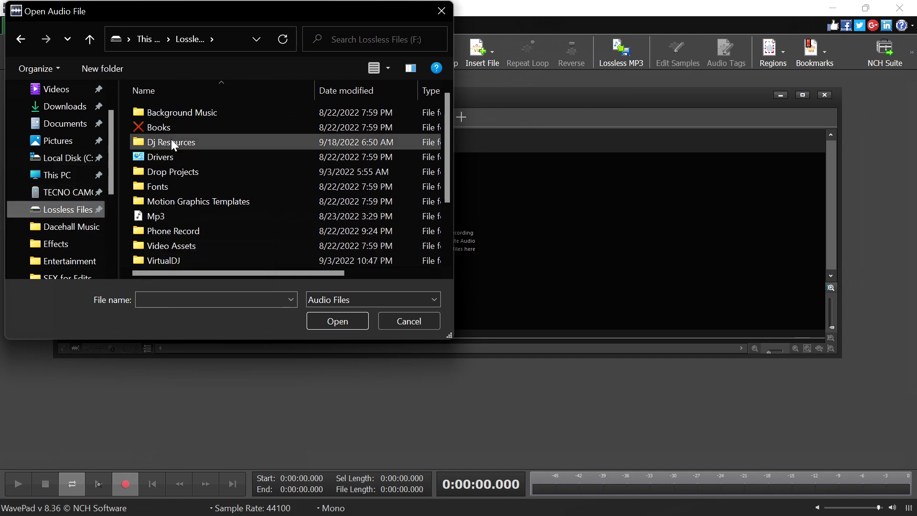
double_click(171, 141)
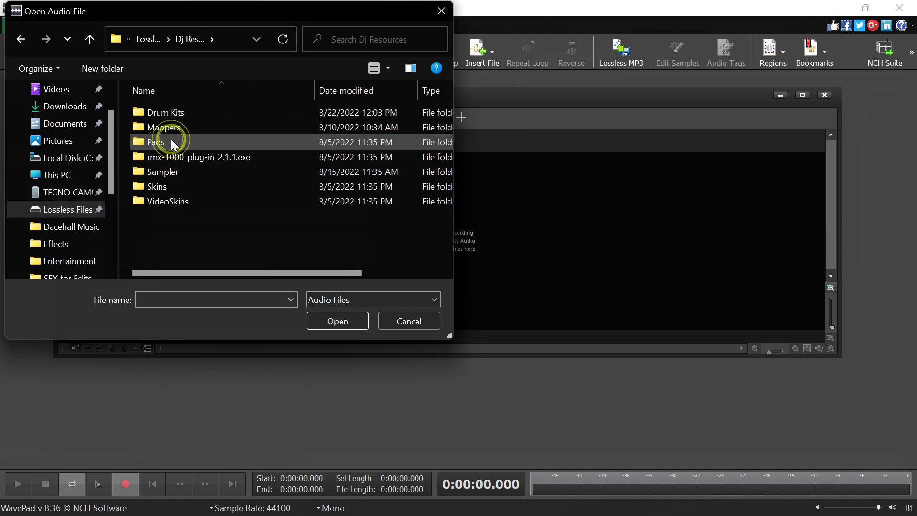
double_click(171, 172)
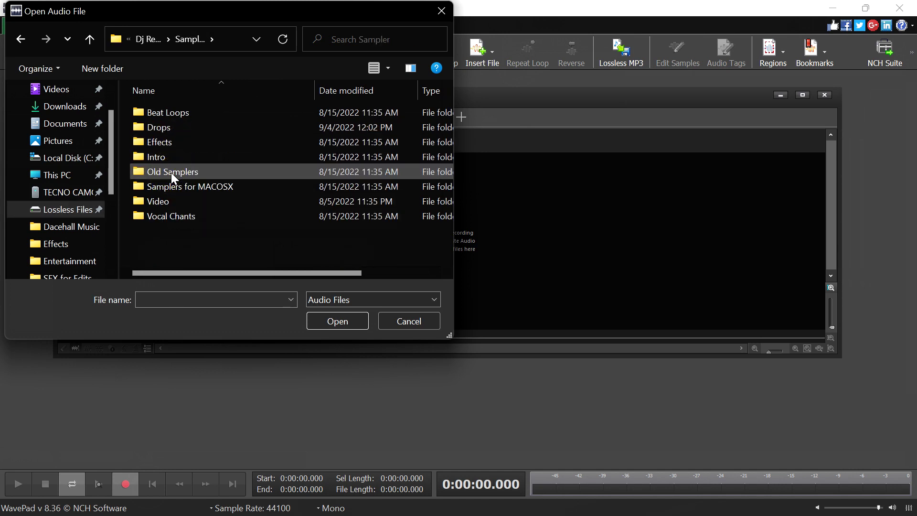
double_click(171, 142)
Insert a sound effect from the Effects folder into Untitled_8 and play part of it
scroll(182, 184, down, 8)
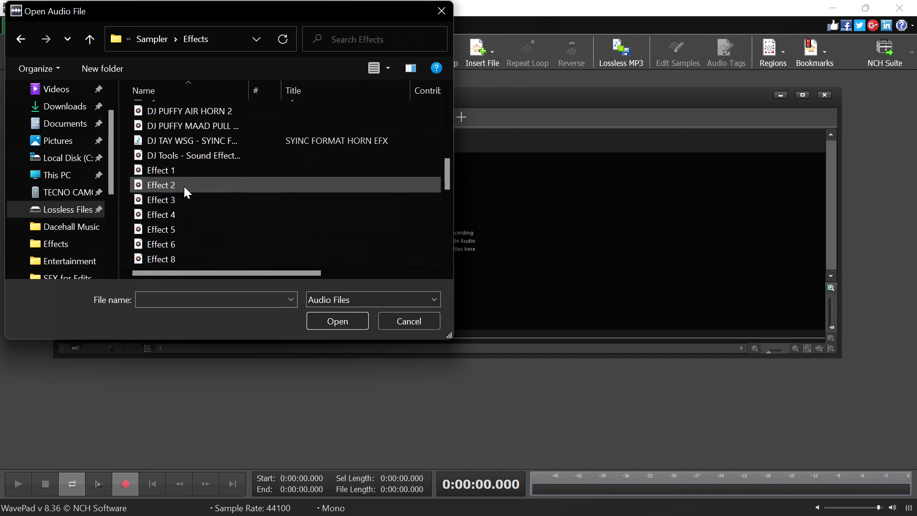
scroll(184, 187, down, 3)
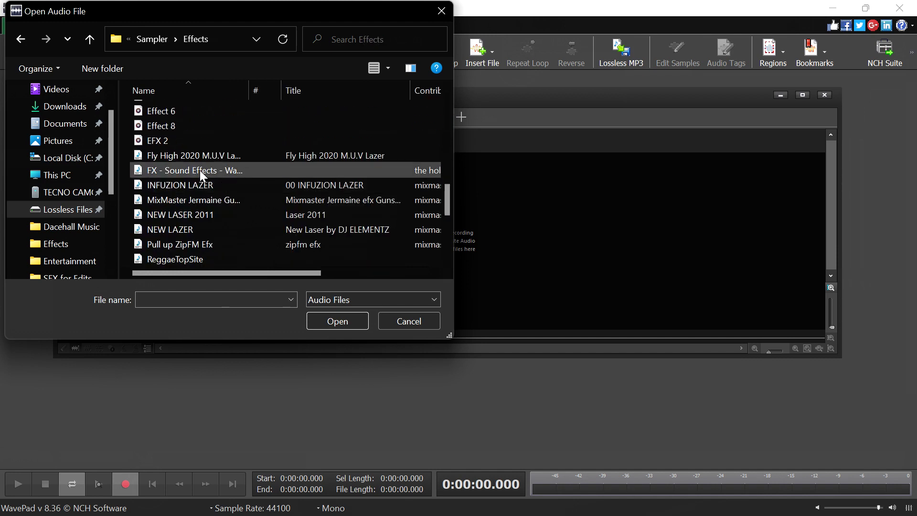
click(187, 142)
click(322, 323)
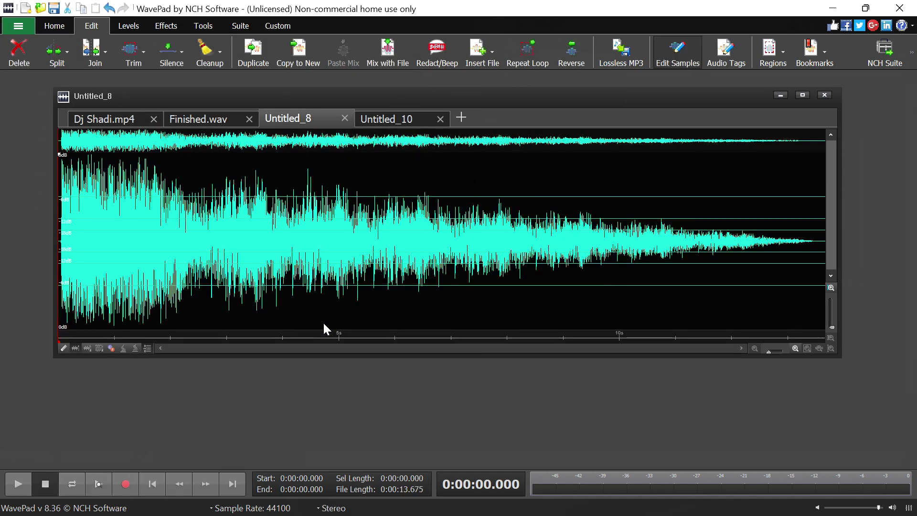
key(space)
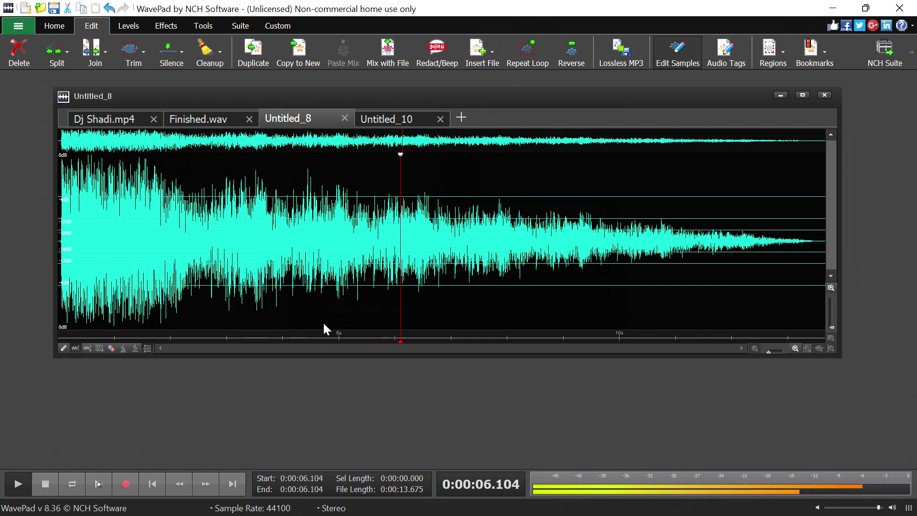
key(space)
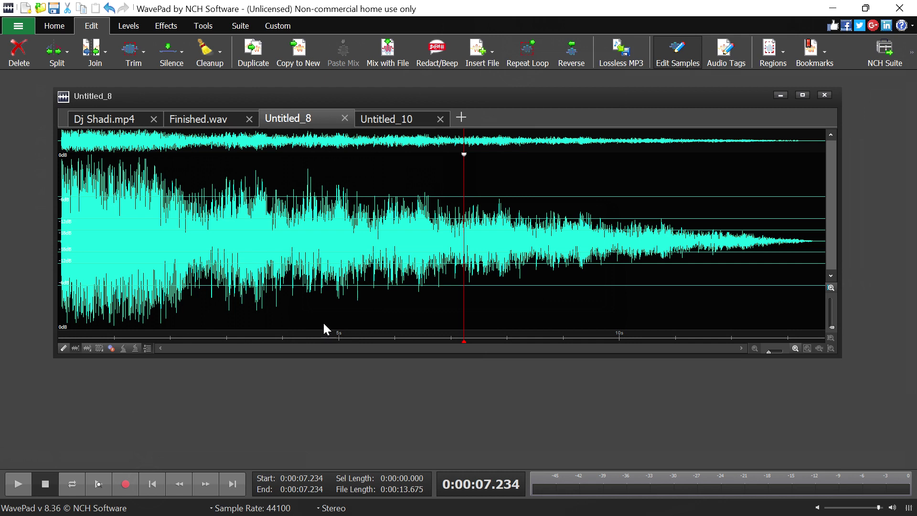
Save Untitled_8 to the Desktop as the Wave file "siren 2" with the Auto (Preserves Original Format) encoder setting
click(98, 118)
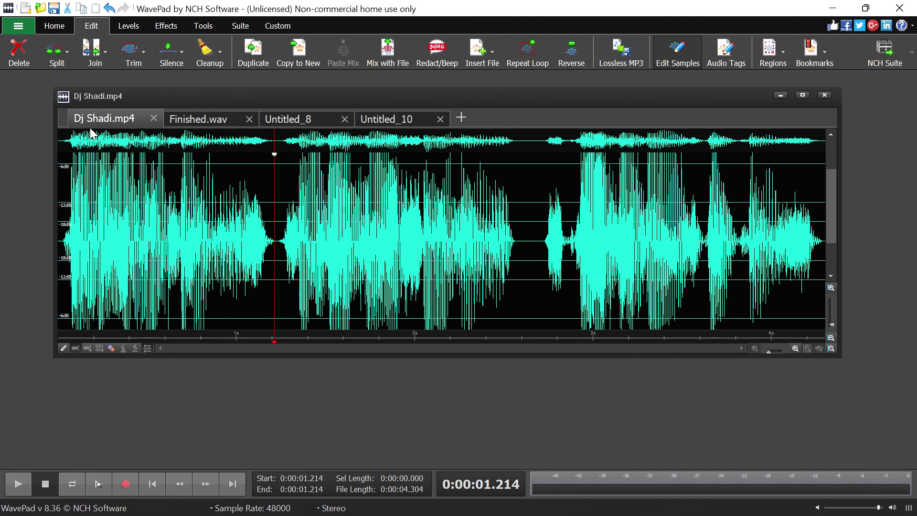
click(275, 122)
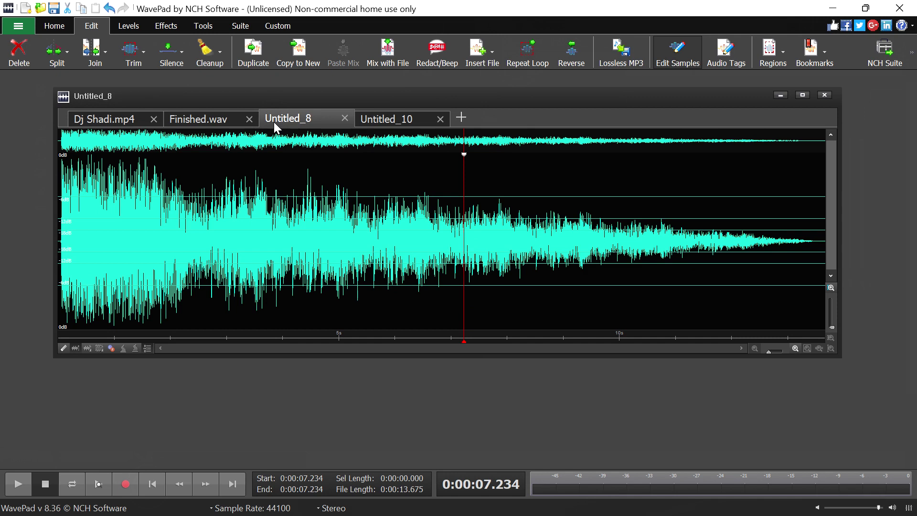
click(51, 9)
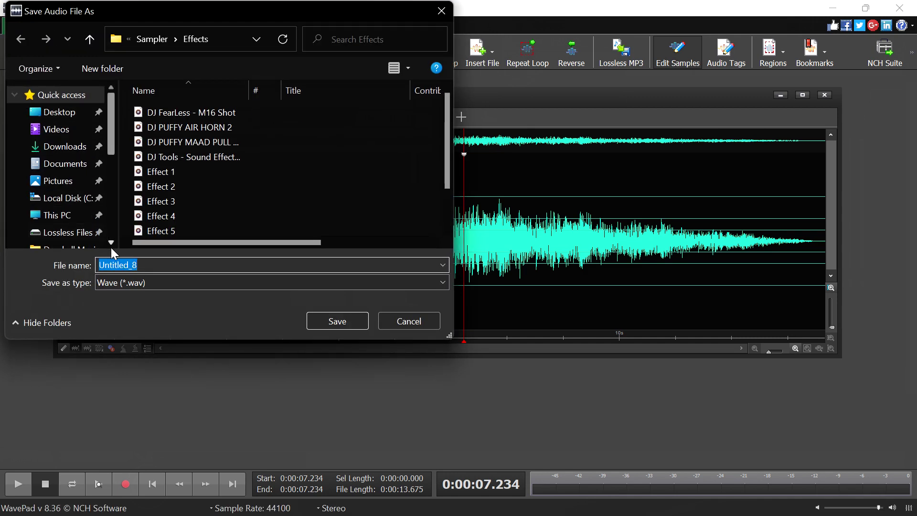
click(53, 117)
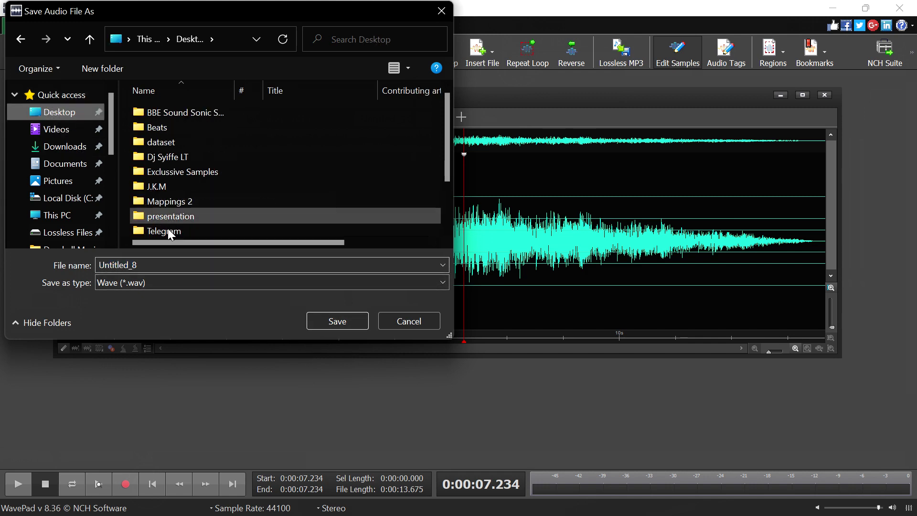
double_click(158, 265)
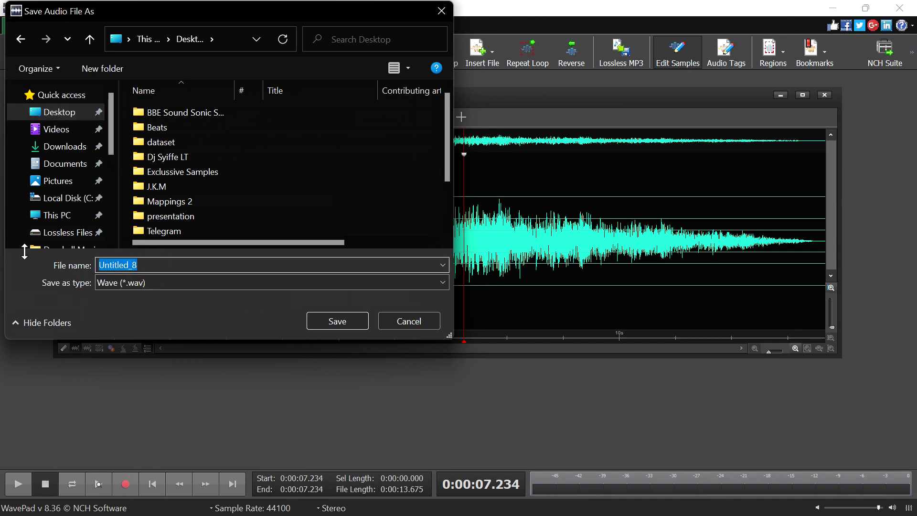
text(s)
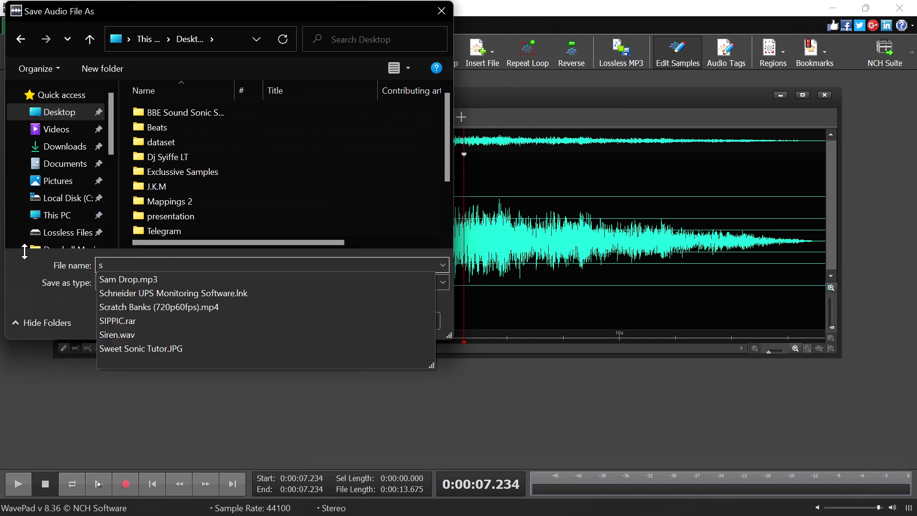
text(iren 2)
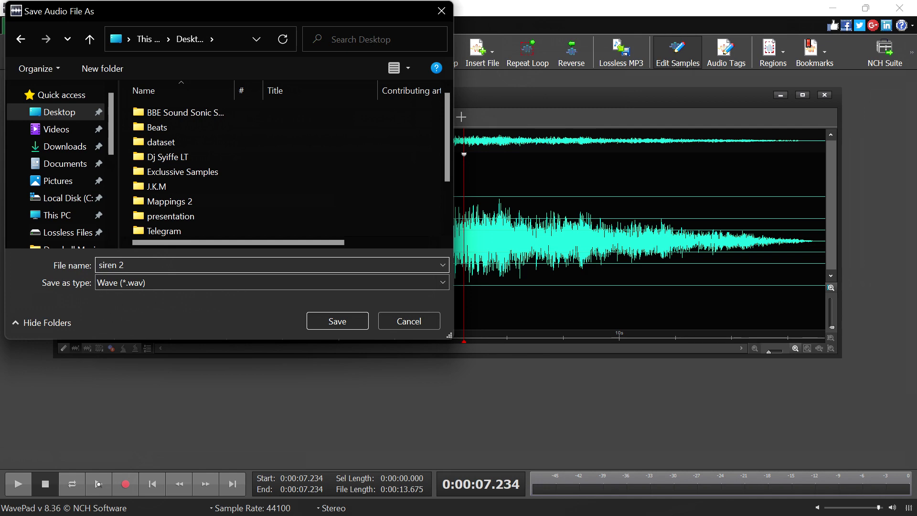
click(345, 321)
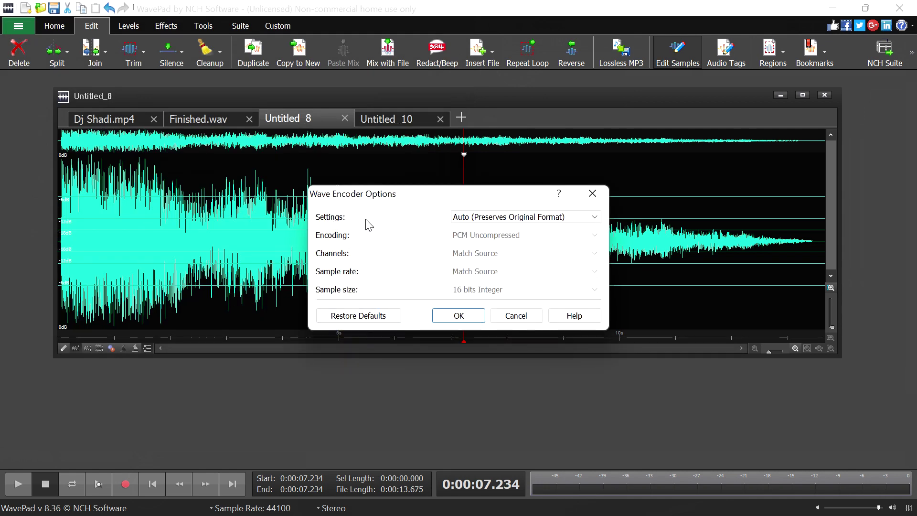
click(455, 315)
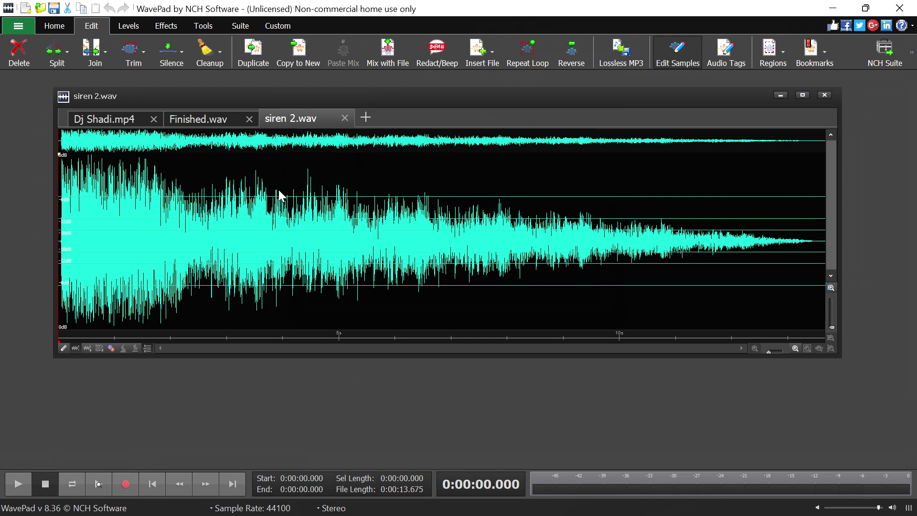
Insert another sound effect from the Effects folder at the beginning of a new empty file and play it
click(371, 118)
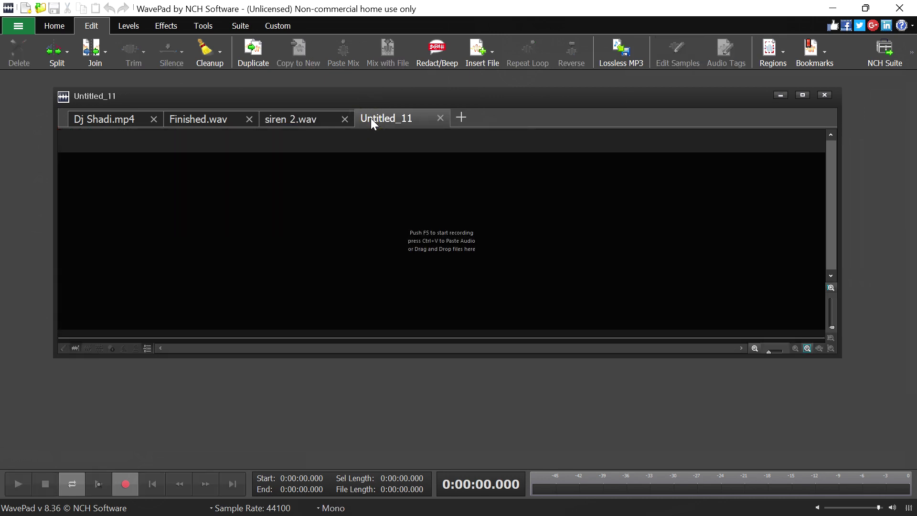
click(492, 51)
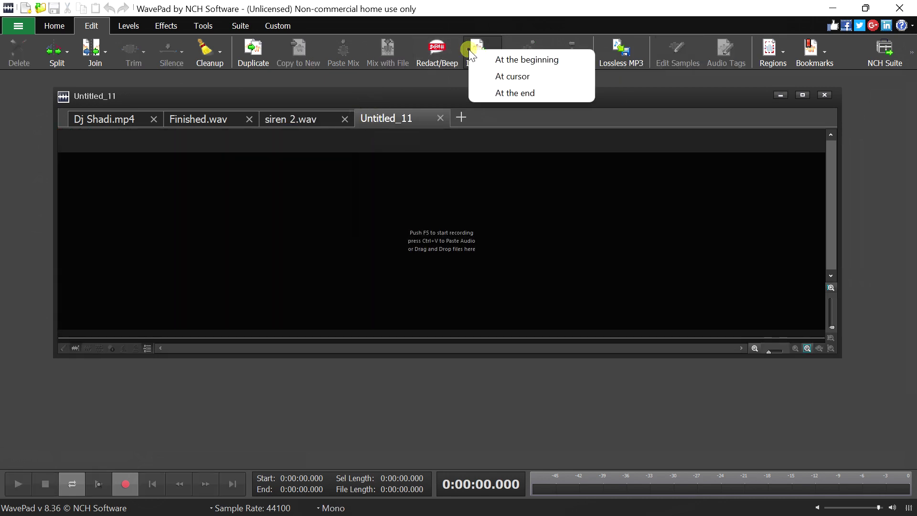
click(493, 55)
scroll(156, 163, down, 5)
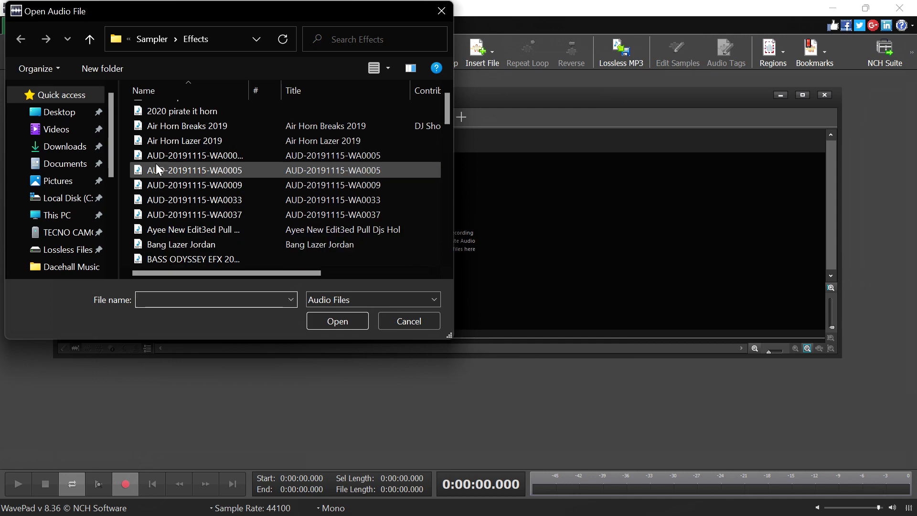
double_click(161, 186)
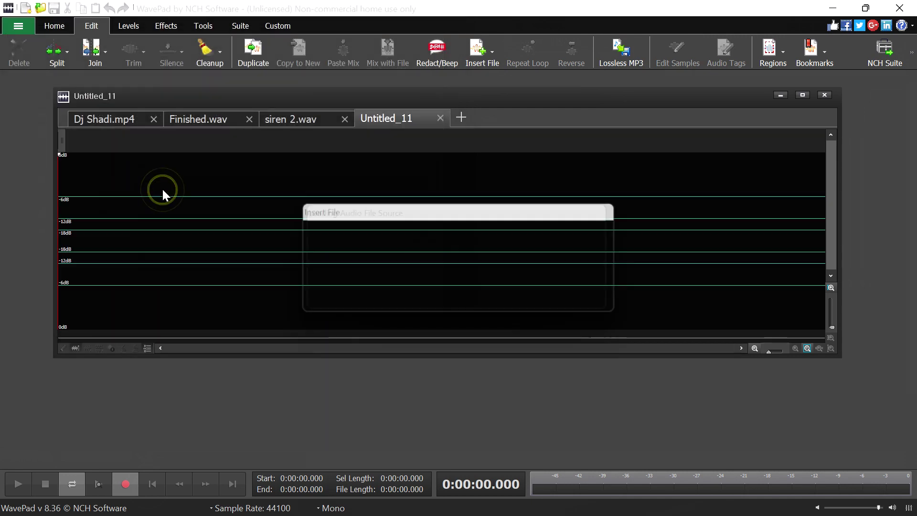
key(space)
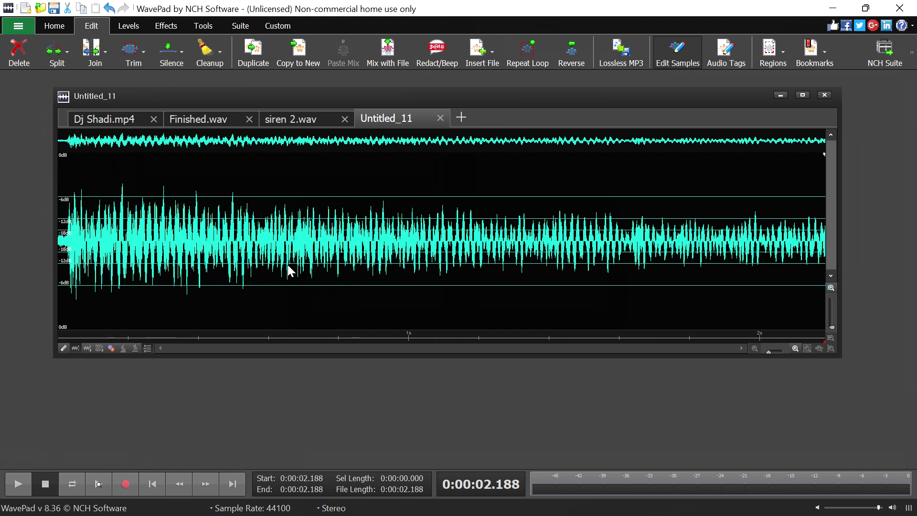
Add another empty file tab and compare it with the MP4 file, ending on the MP4 file
click(461, 117)
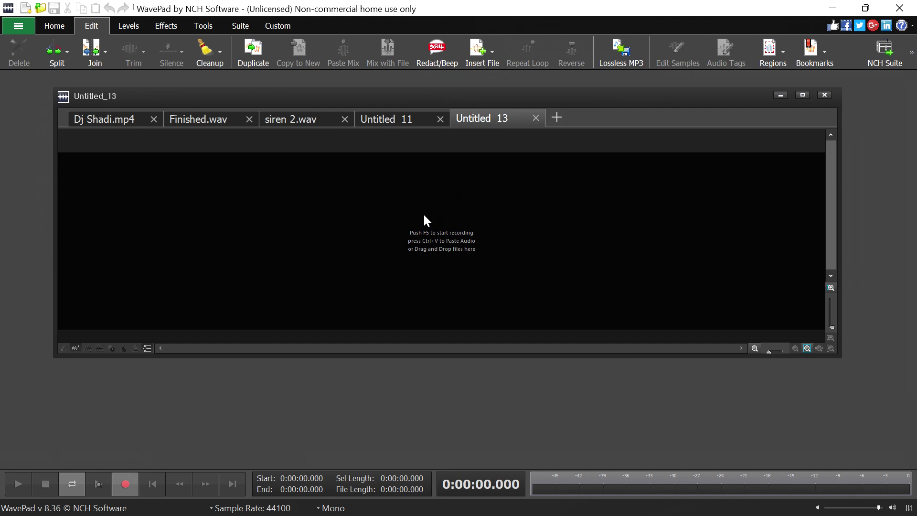
click(104, 120)
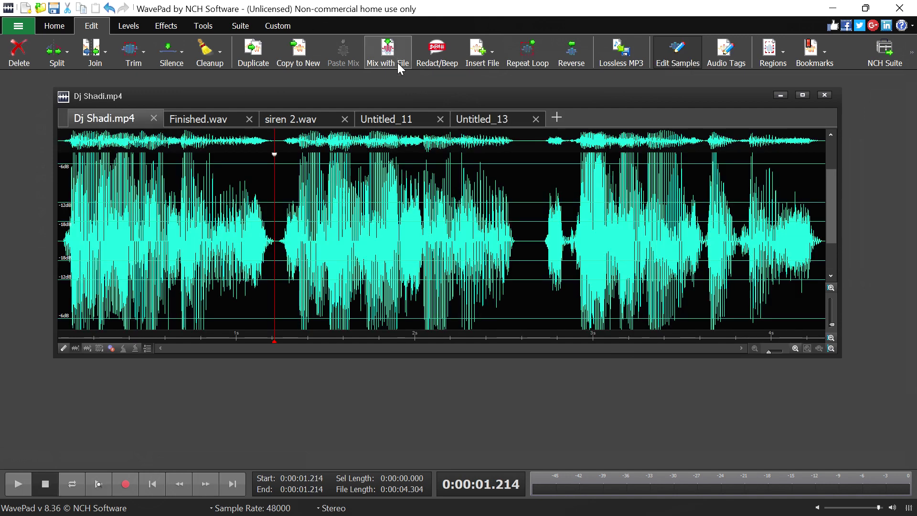
click(464, 120)
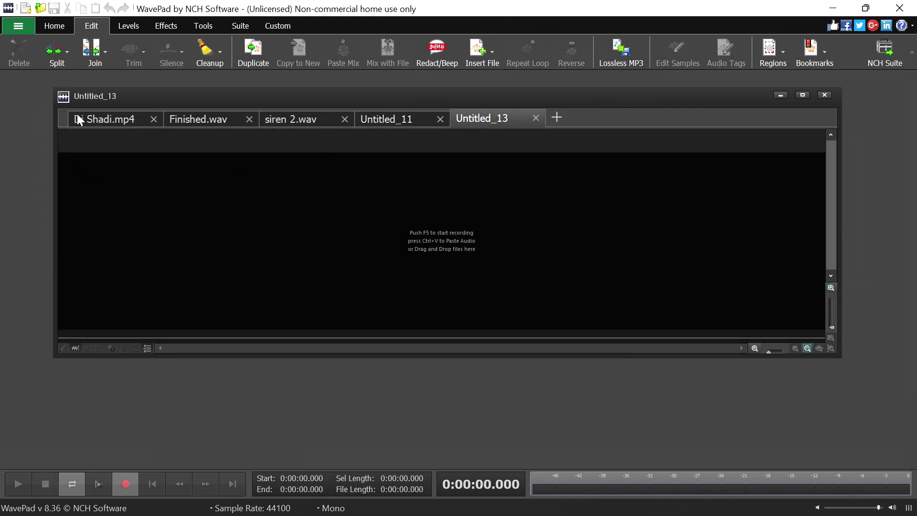
click(90, 119)
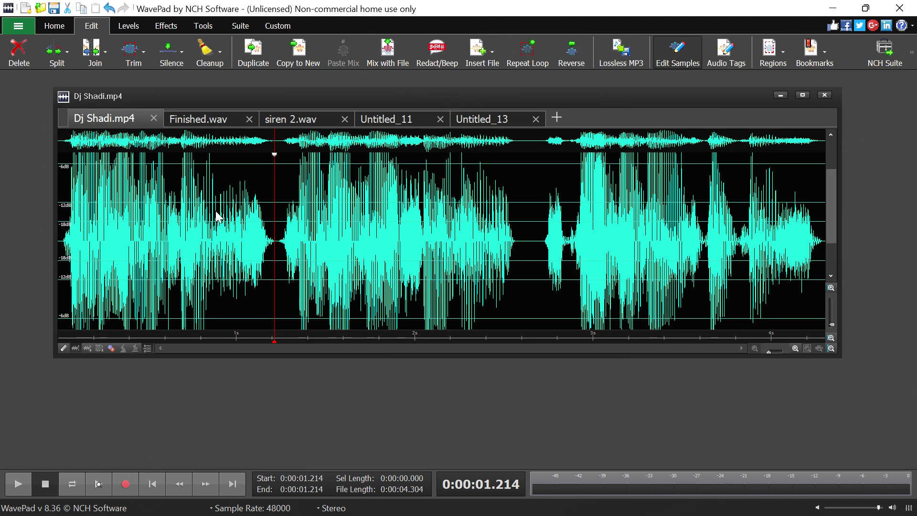
Select the first phrase of the MP4 file, from its start to about 1.194 s, and play the selection
click(62, 182)
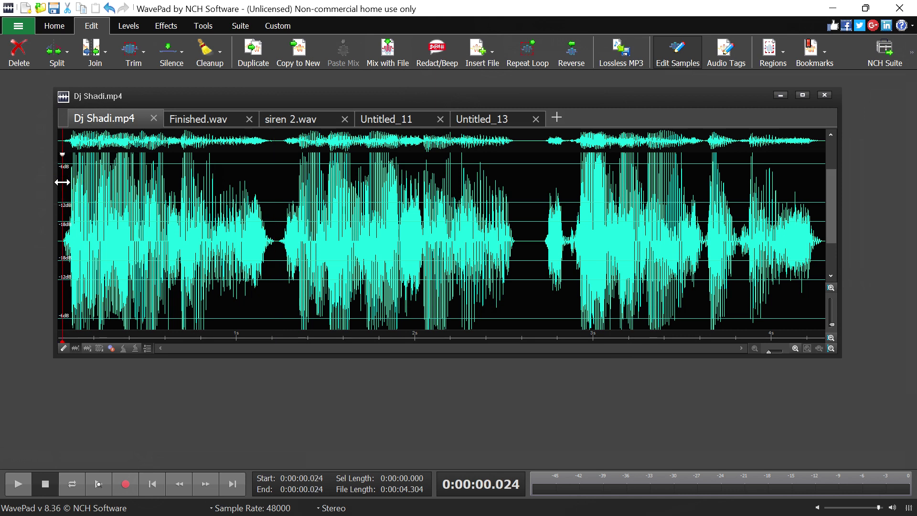
drag(62, 183, 57, 184)
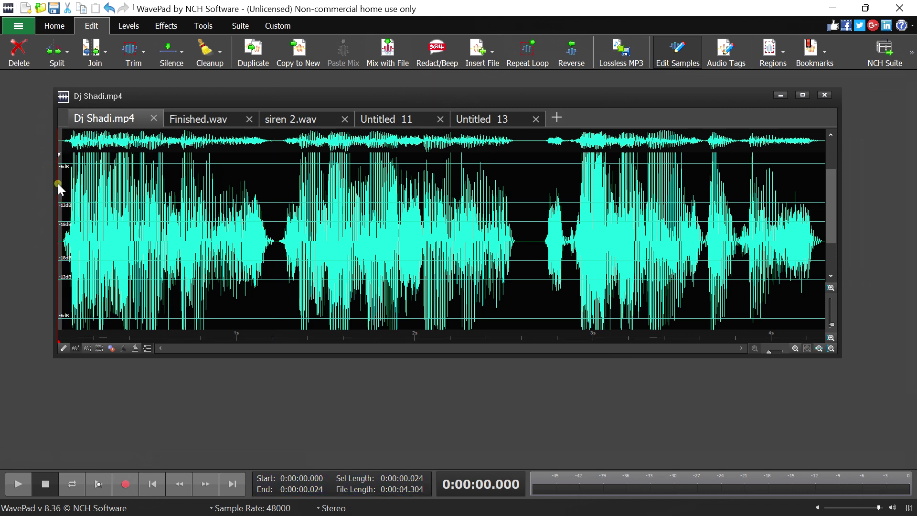
click(280, 191)
click(271, 193)
drag(271, 199, 58, 210)
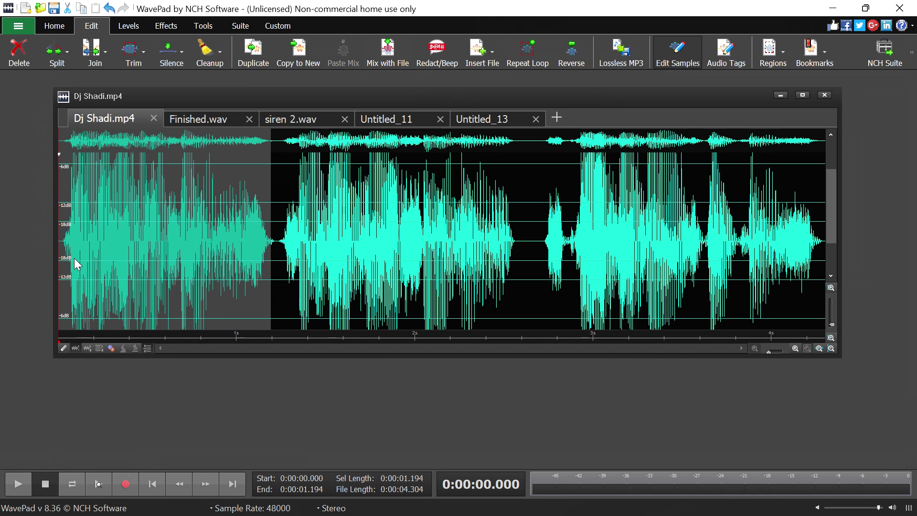
key(space)
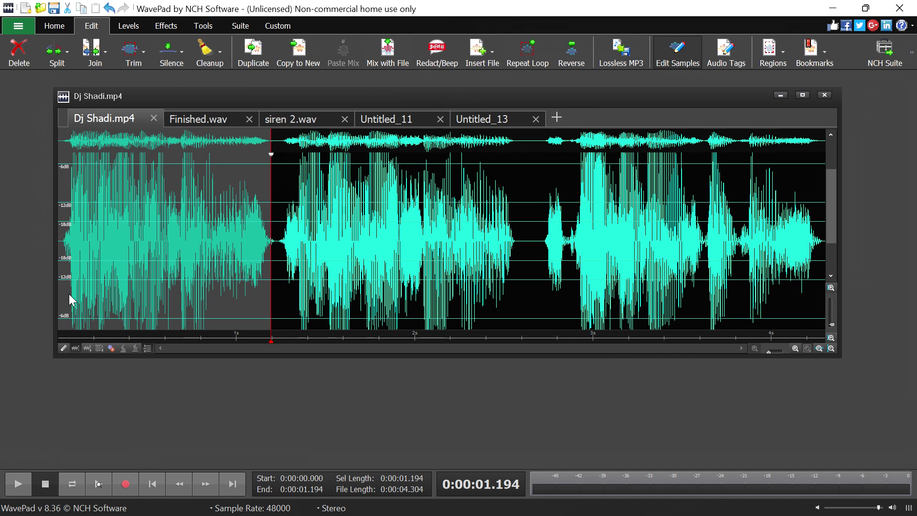
Copy the selected phrase and paste it into the gap after the first phrase, at about 1.214 s
right_click(178, 164)
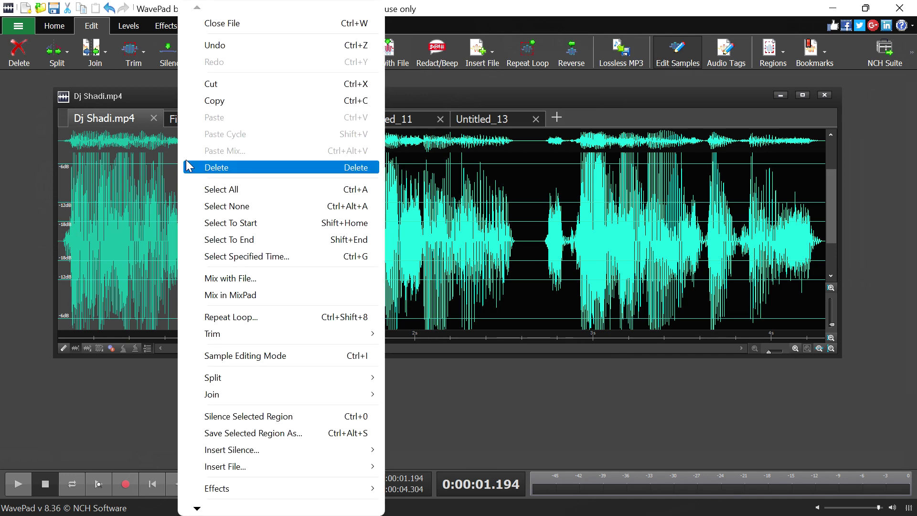
click(194, 102)
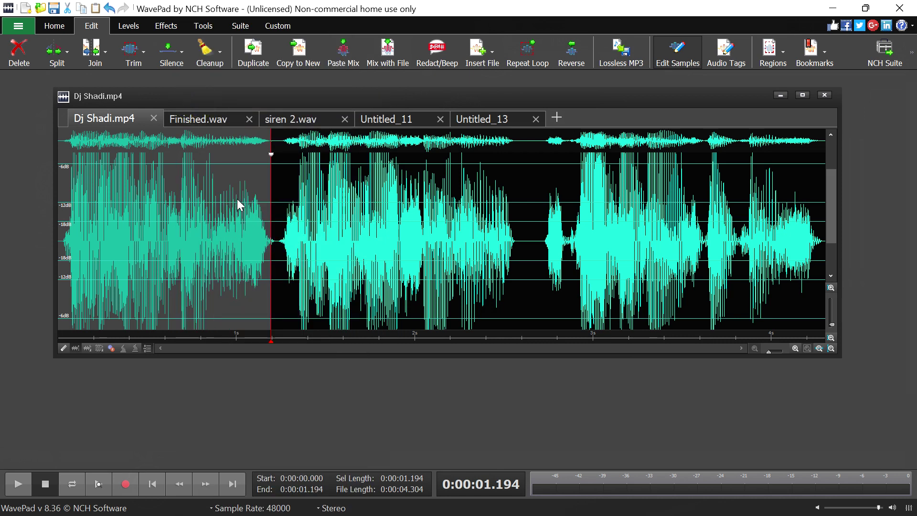
click(276, 193)
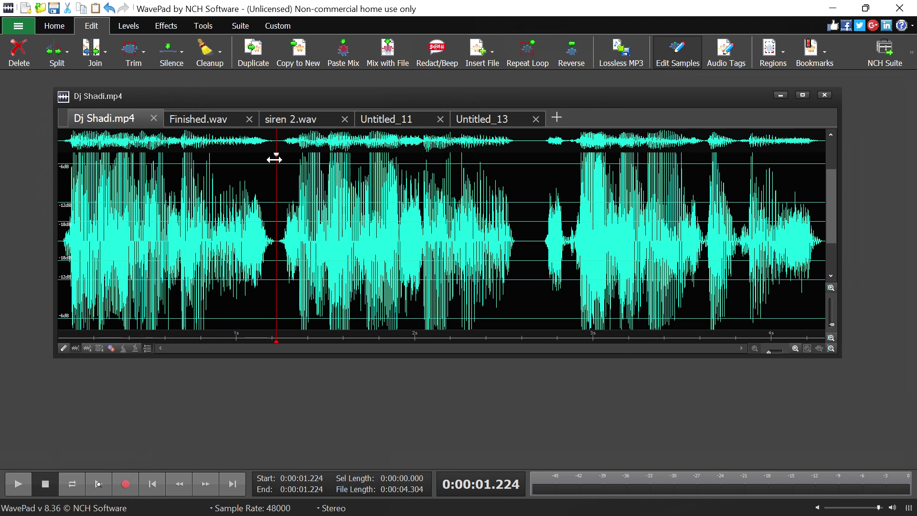
click(266, 199)
click(244, 197)
click(275, 182)
right_click(275, 182)
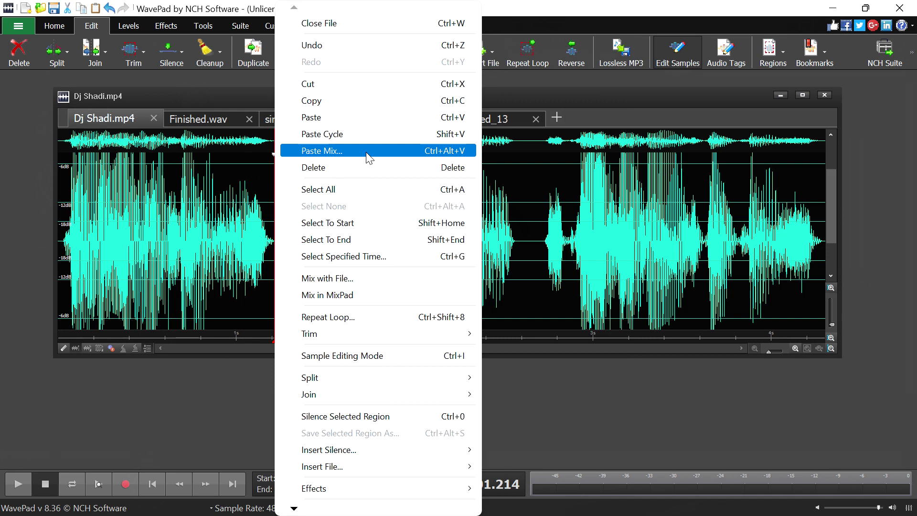
key(Escape)
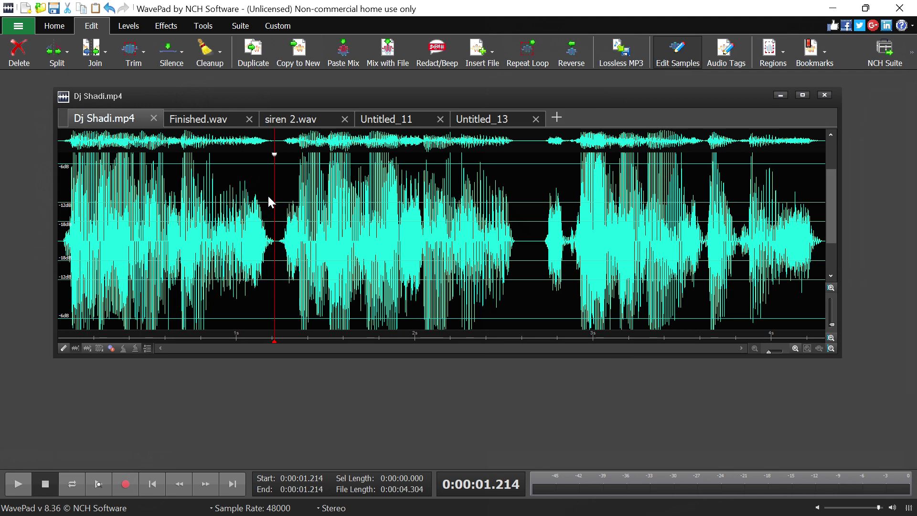
key(ctrl+v)
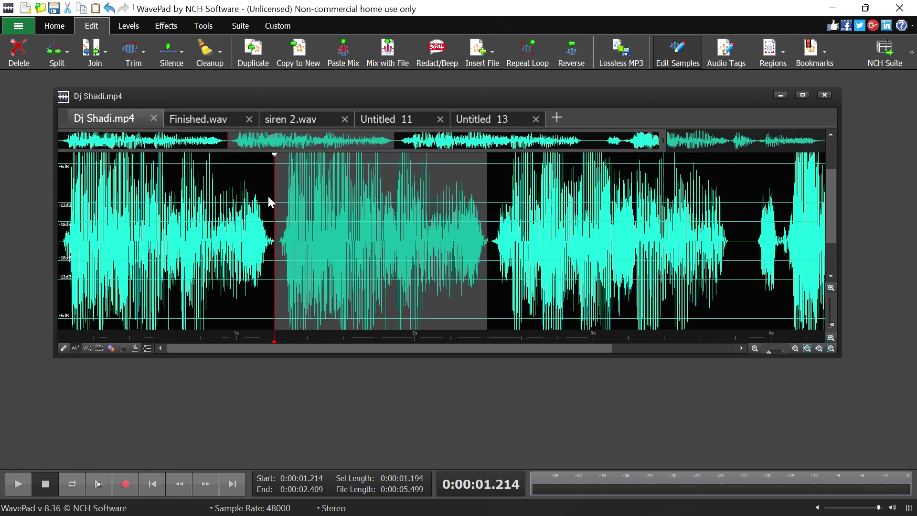
Play the MP4 file from the beginning through the pasted phrase, stopping at about 2.579 s
click(156, 202)
click(59, 179)
key(space)
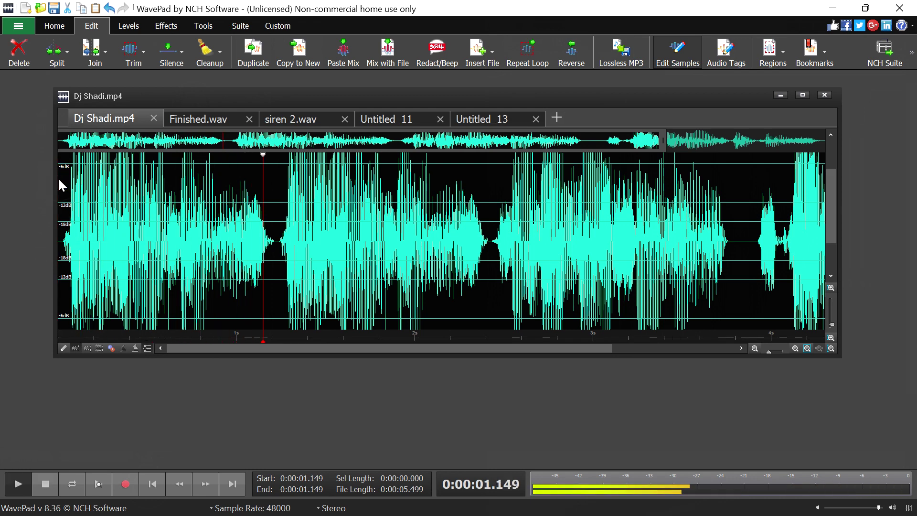
key(space)
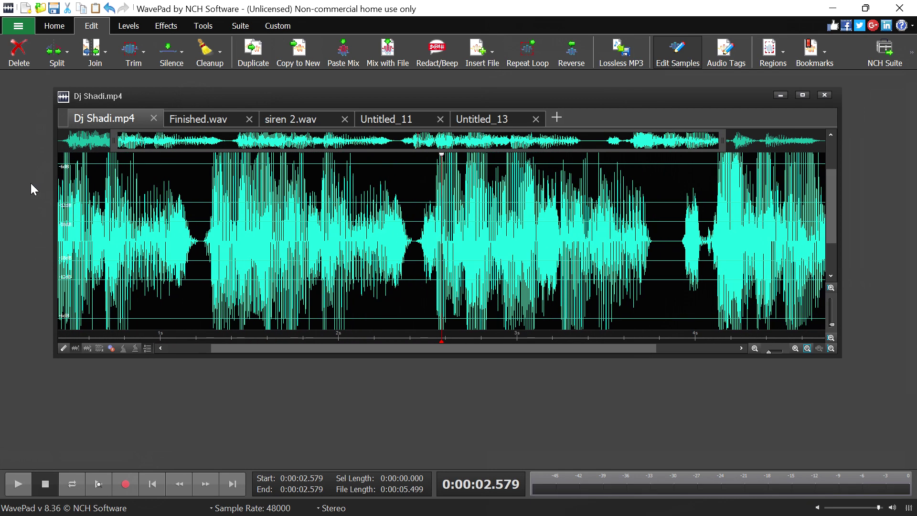
Maximize the audio window and set a bookmark named "hjdjd" in the gap before the pasted phrase, at about 1.223 s
click(800, 96)
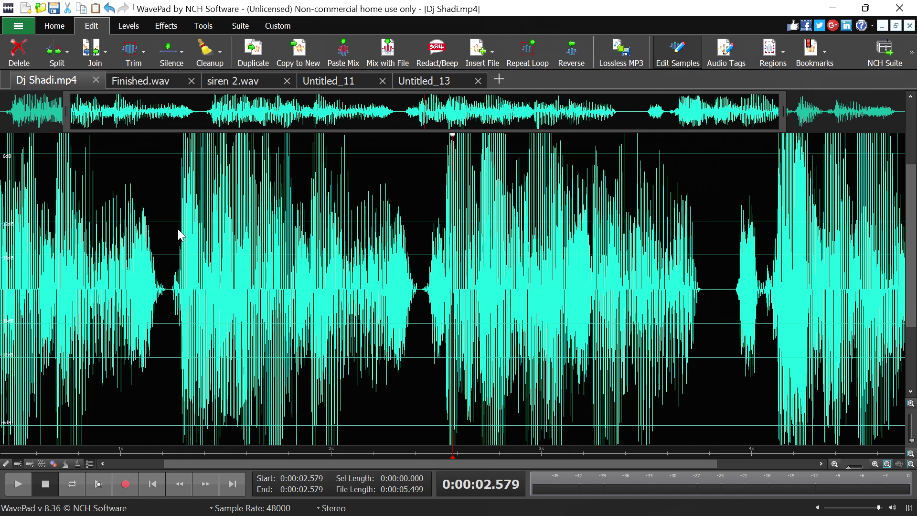
click(161, 225)
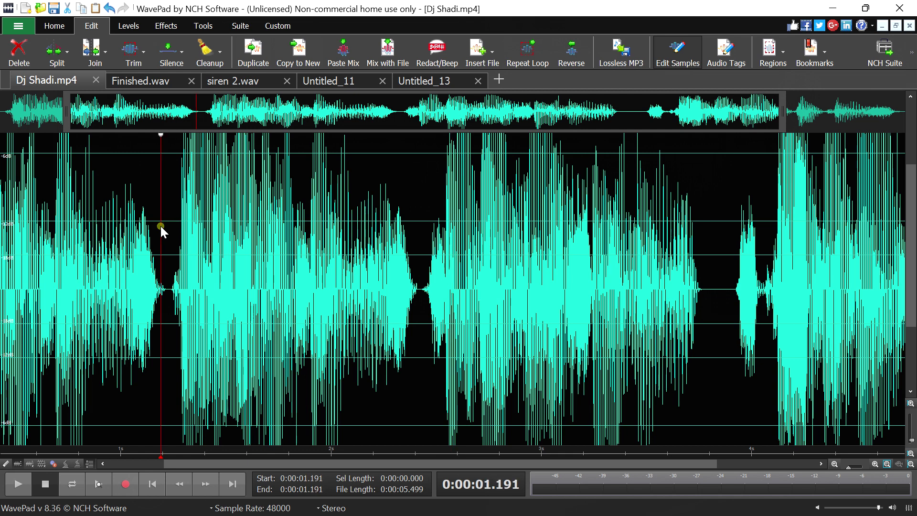
click(163, 224)
click(165, 224)
click(167, 224)
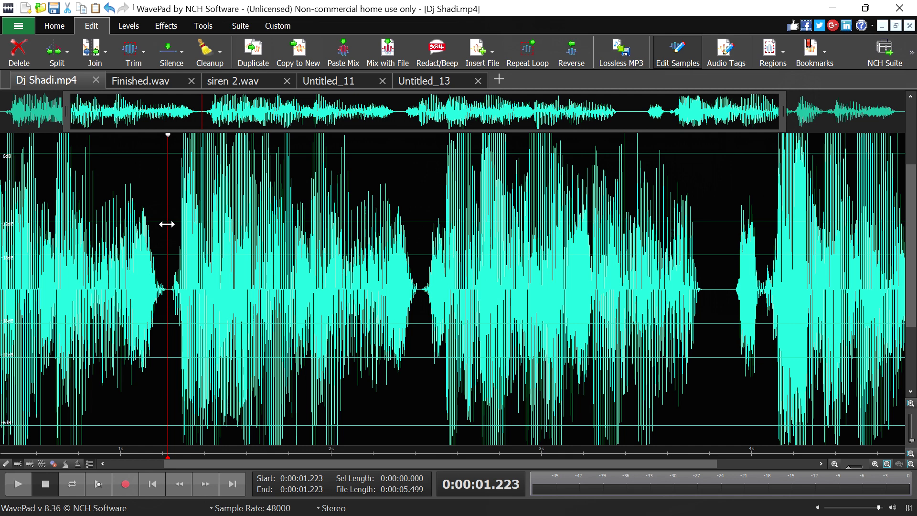
right_click(166, 224)
mouse_move(256, 466)
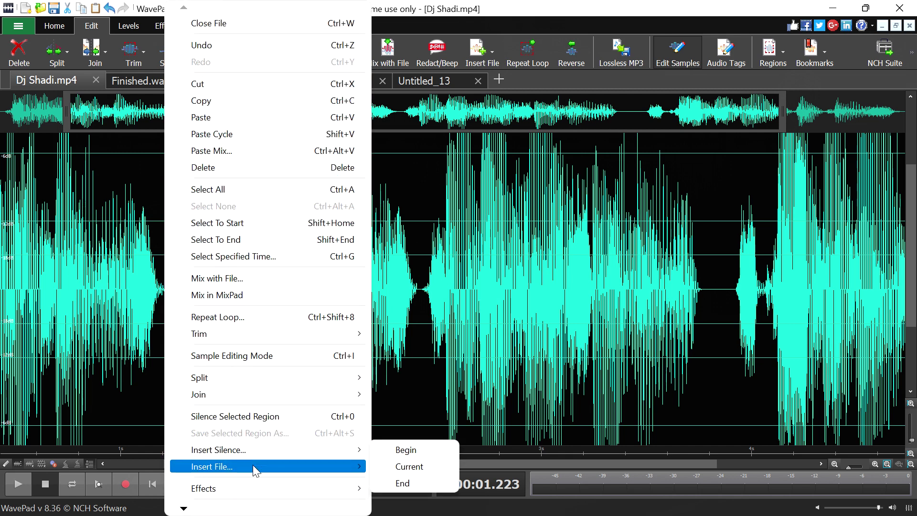
mouse_move(203, 509)
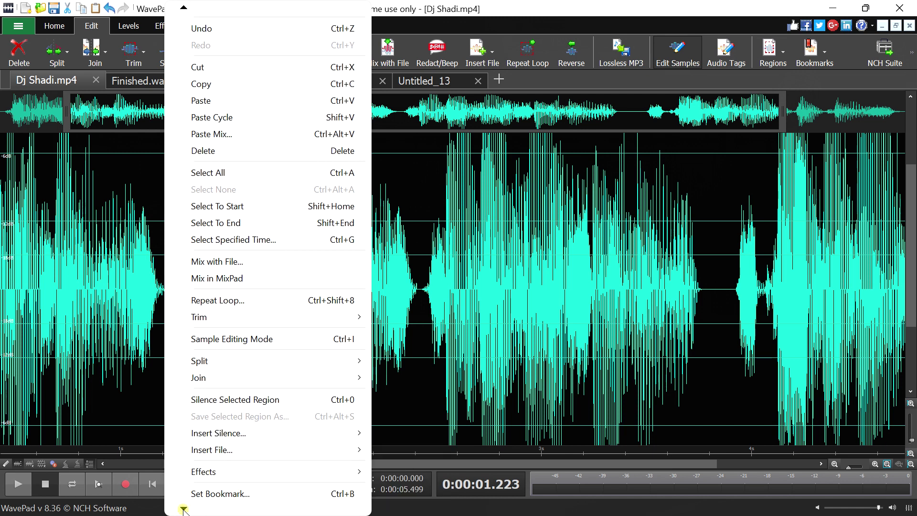
click(211, 494)
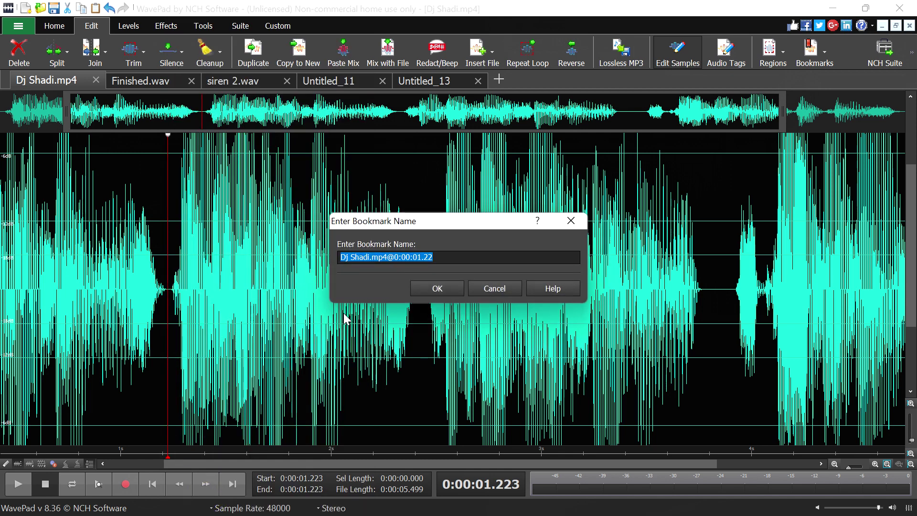
text(hjdjd)
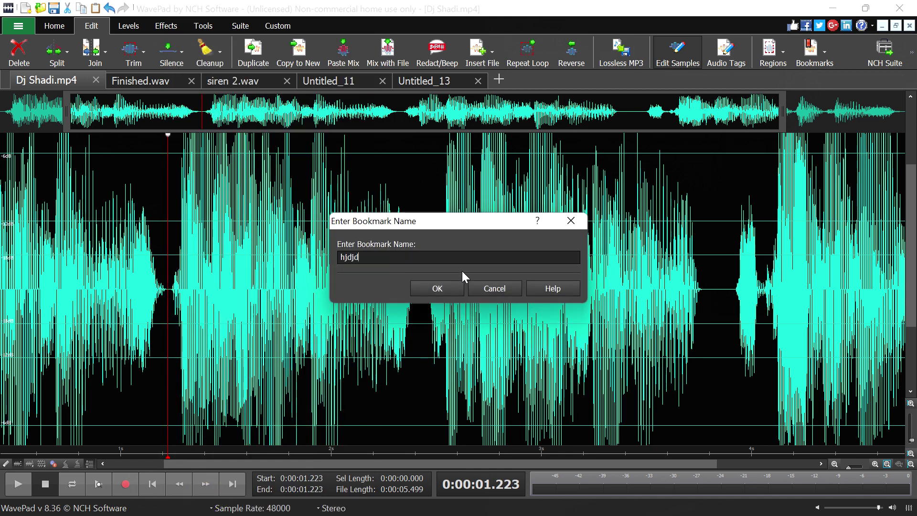
click(435, 289)
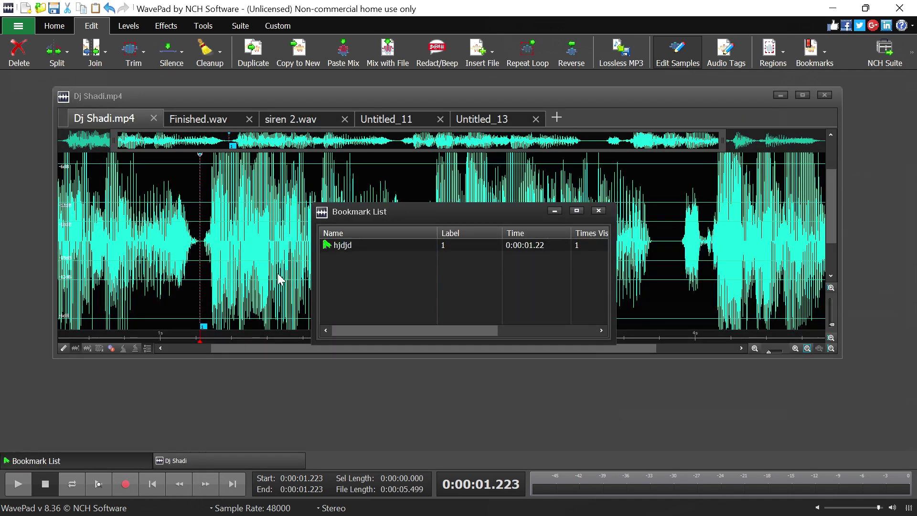
Move the Bookmark List away from the waveform and set a second bookmark with its default name at about 2.423 s
drag(437, 219, 717, 319)
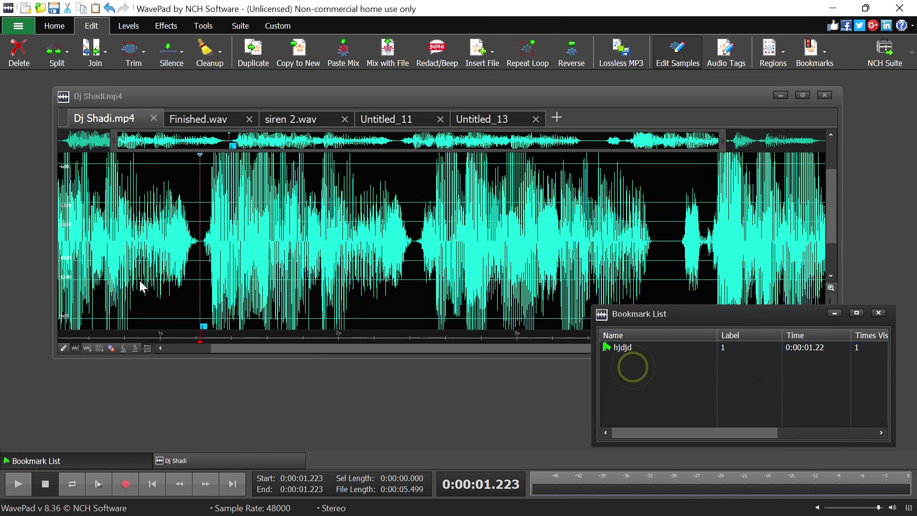
click(188, 317)
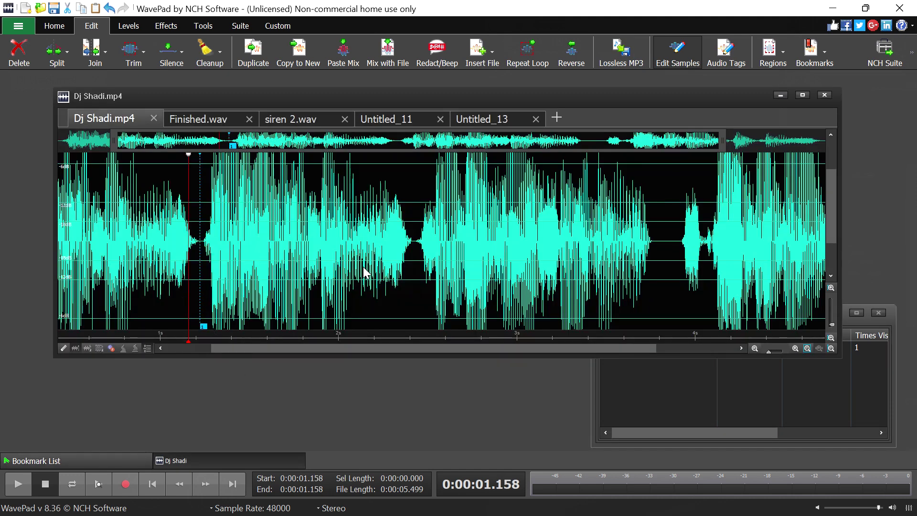
click(414, 244)
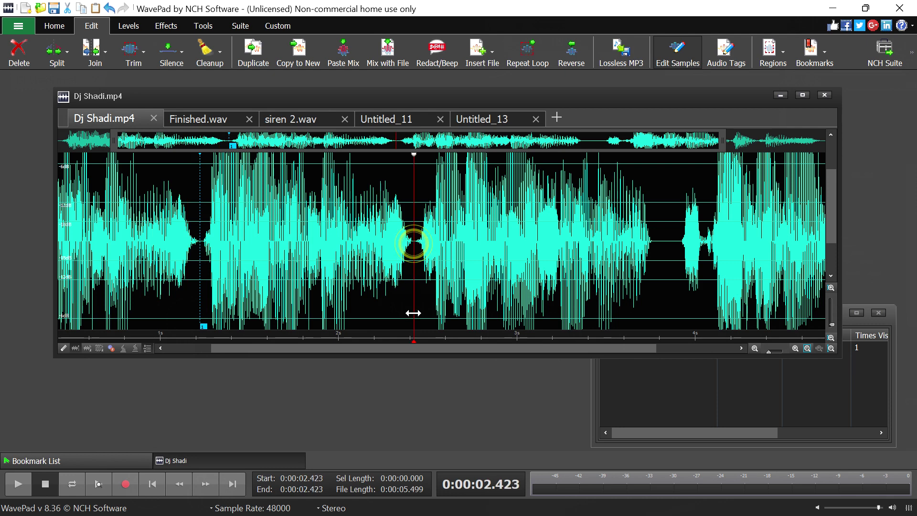
key(ctrl+m)
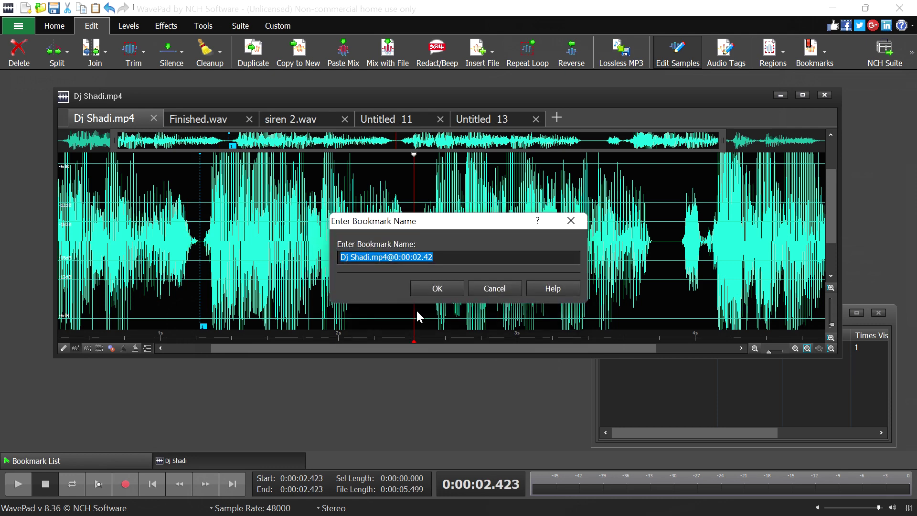
click(445, 285)
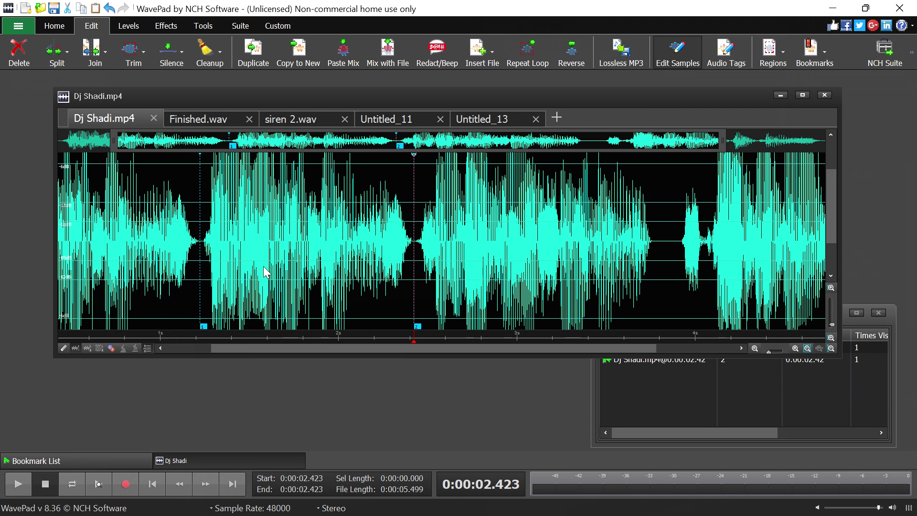
Select the audio between the two bookmarks, from about 1.230 s to 2.423 s, and open the High-Pass Filter effect for it
click(201, 235)
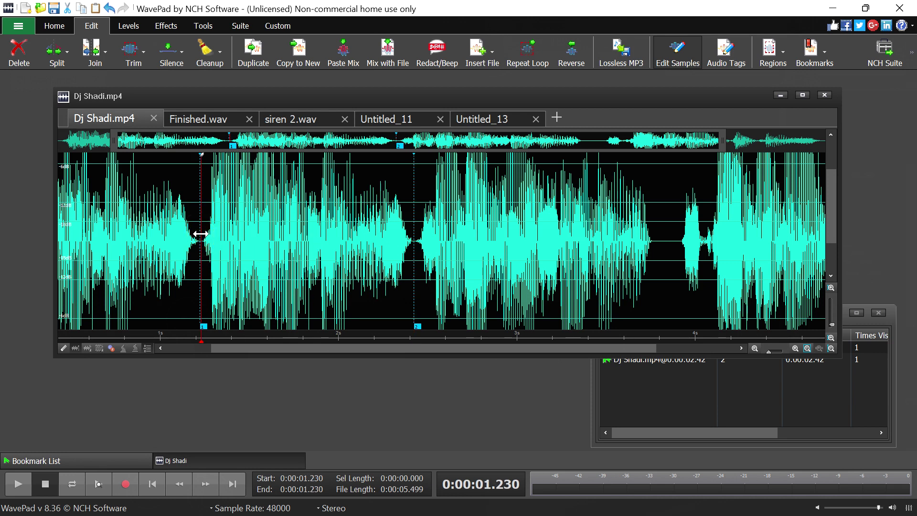
mouse_move(200, 235)
mouse_down()
mouse_move(382, 258)
mouse_move(420, 272)
mouse_move(414, 276)
mouse_up()
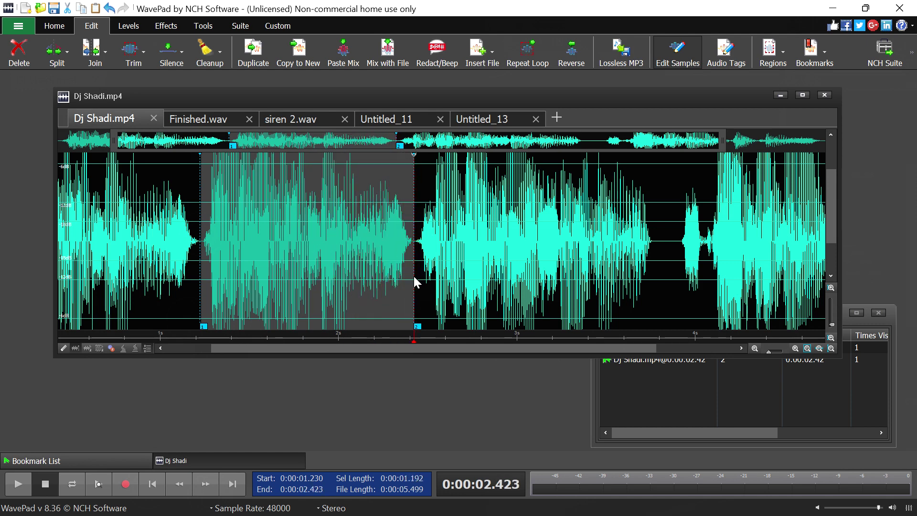
click(156, 30)
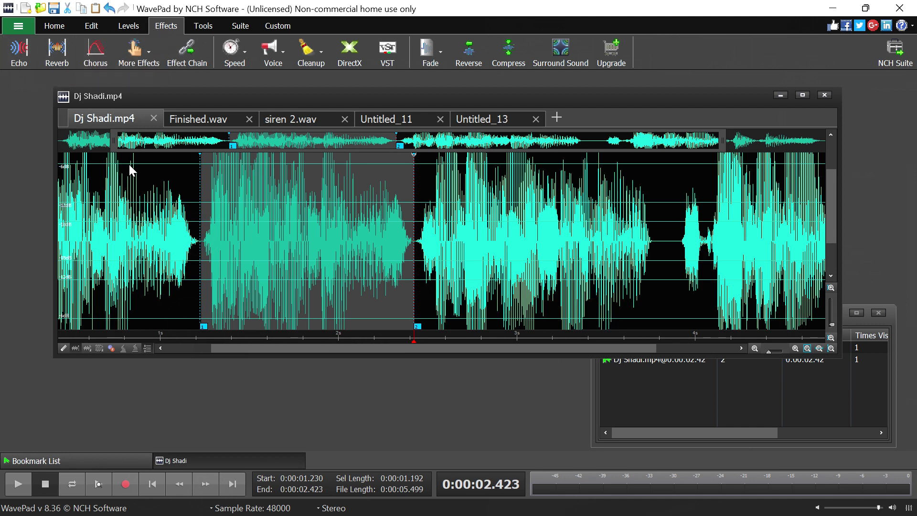
right_click(251, 169)
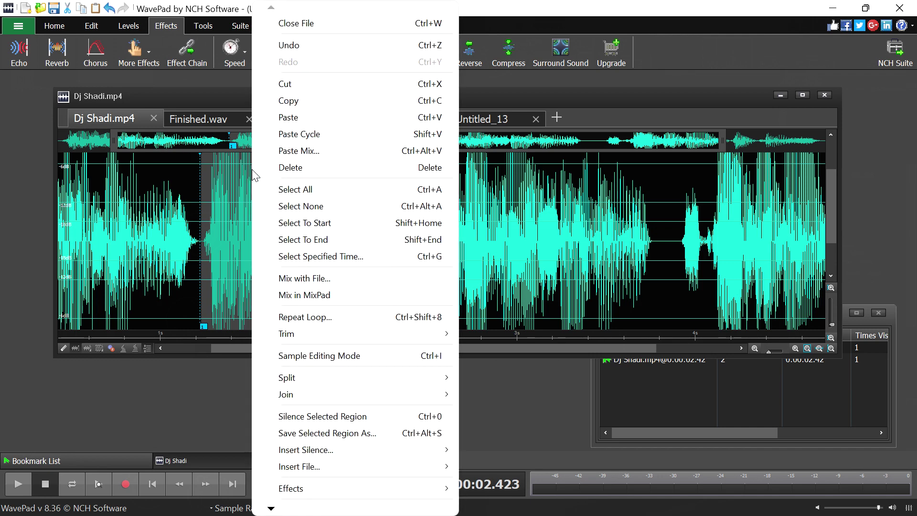
mouse_move(321, 488)
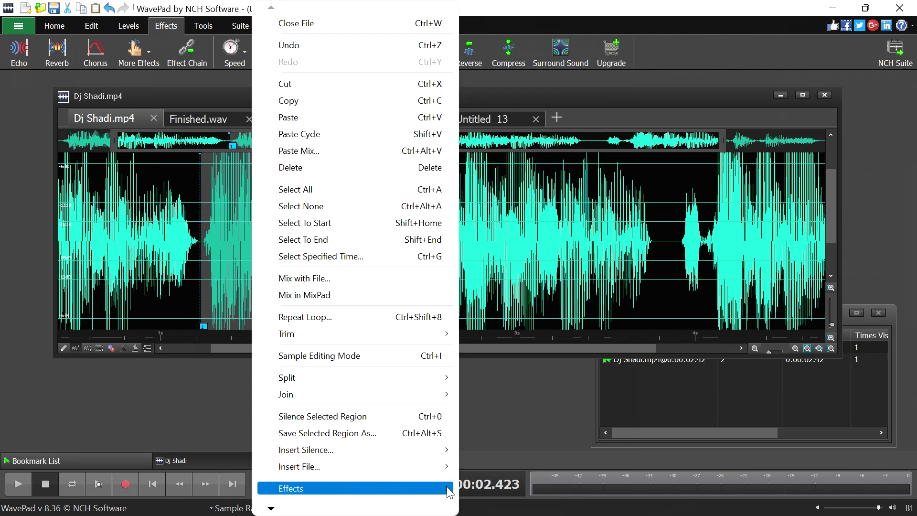
mouse_move(483, 484)
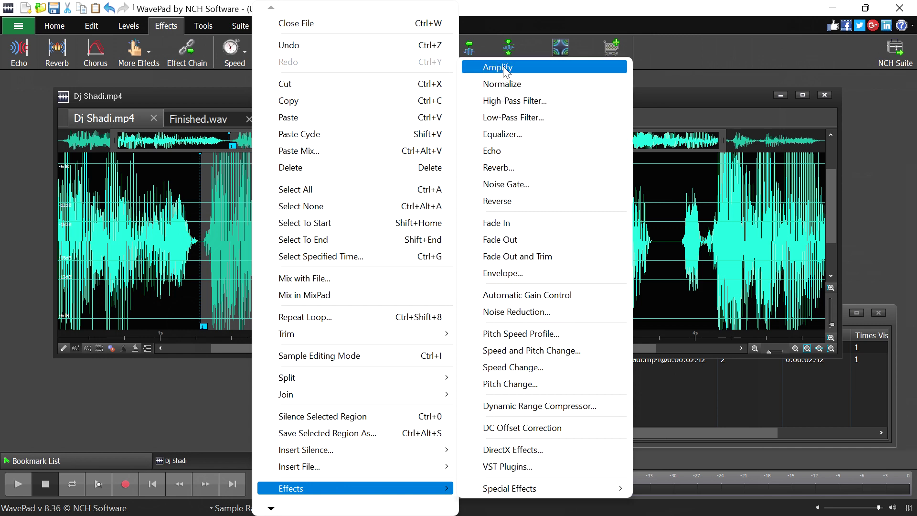
click(509, 101)
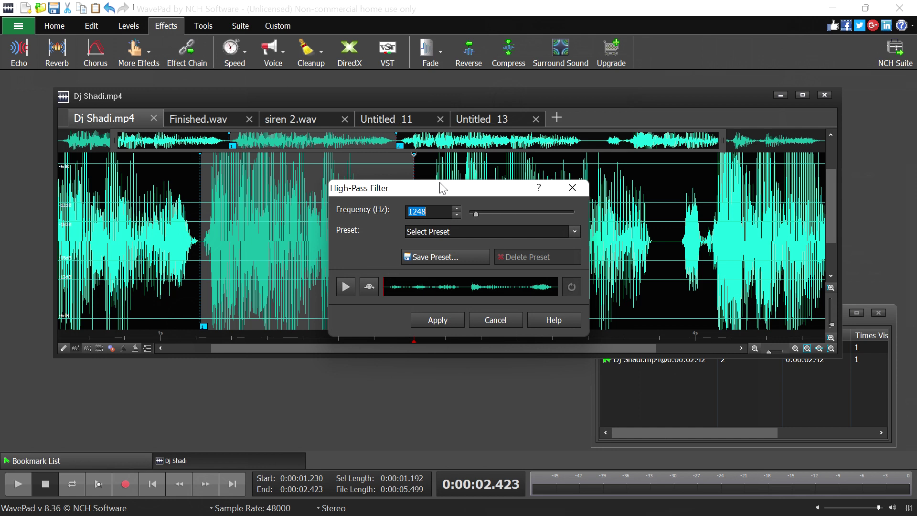
Preview the High-Pass Filter at successively higher frequencies, starting from 1248 Hz, and raise the frequency to 6240 Hz
click(344, 287)
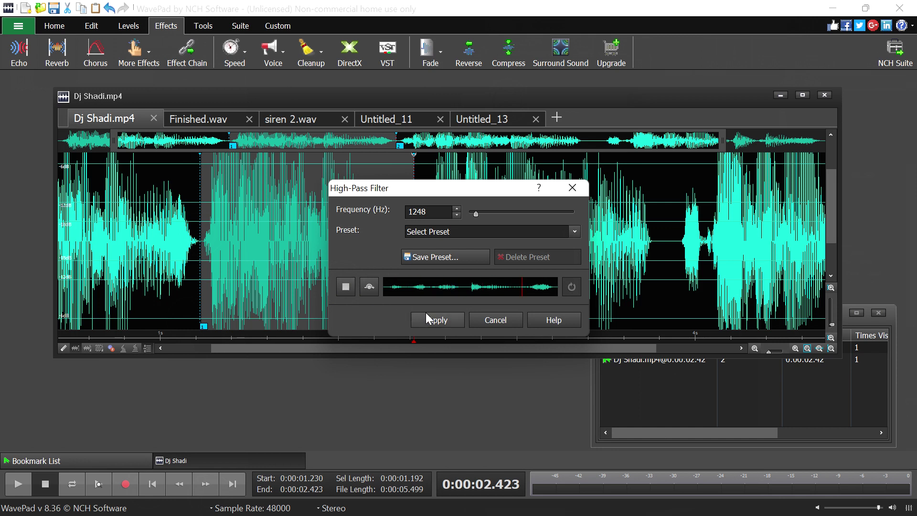
click(344, 288)
click(456, 209)
click(456, 209)
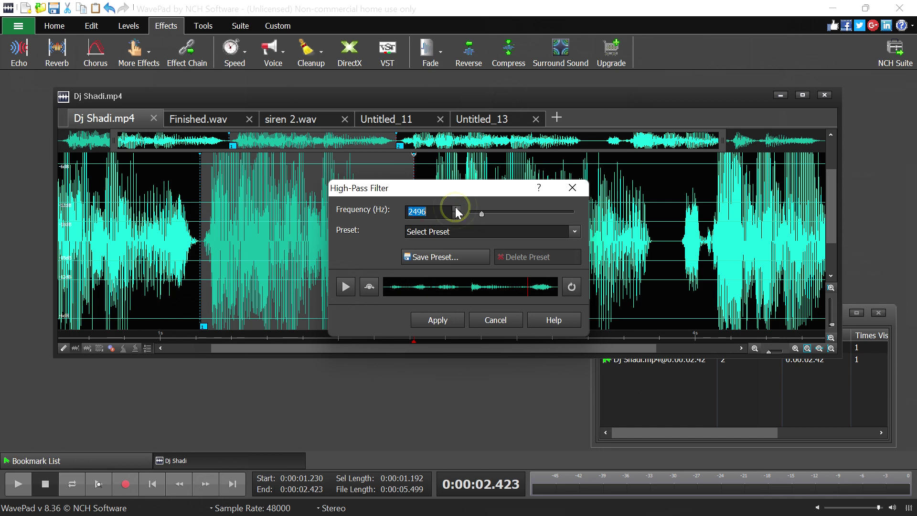
click(456, 208)
click(346, 287)
click(347, 283)
click(456, 210)
click(457, 210)
click(457, 211)
click(456, 210)
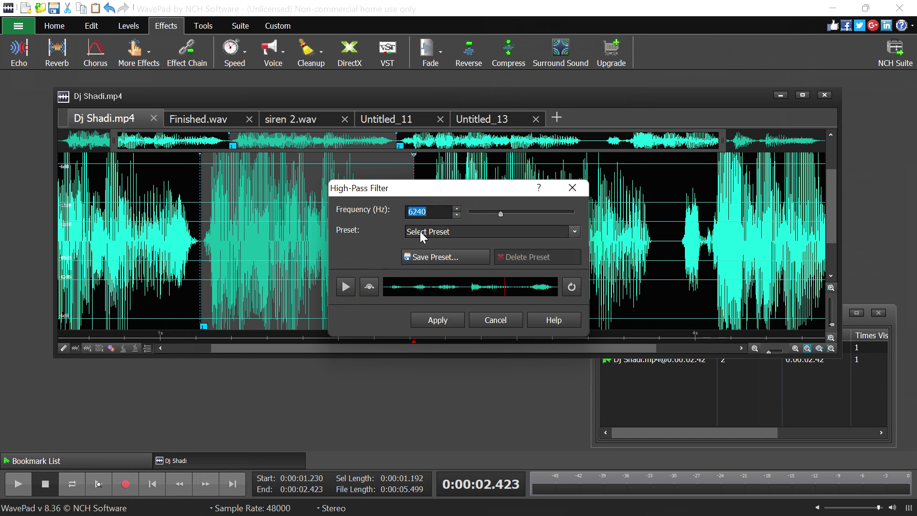
Preview the High-Pass Filter with the "Radio / Telephone Quality Audio" preset at 4000 Hz and apply it to the selection
click(422, 234)
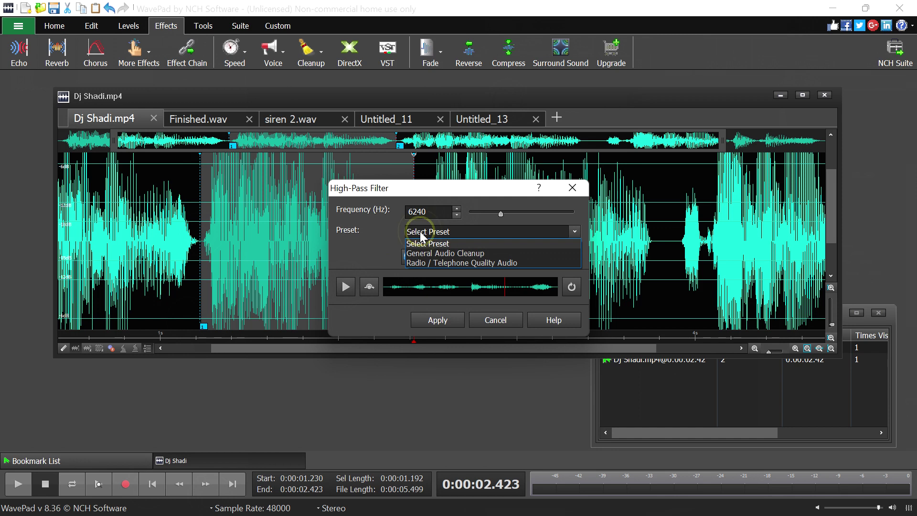
click(428, 262)
click(343, 281)
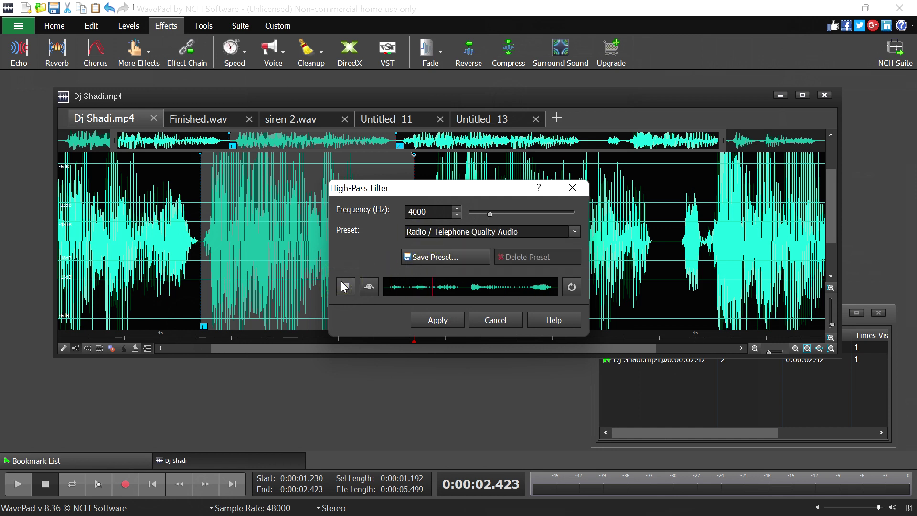
click(342, 281)
click(436, 322)
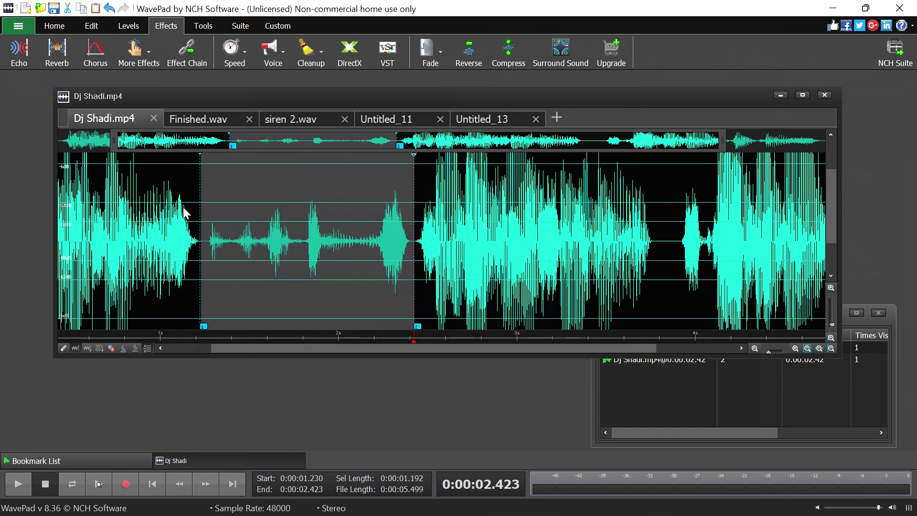
Play the audio from about 0.608 s through the filtered section to hear the High-Pass Filter
click(91, 175)
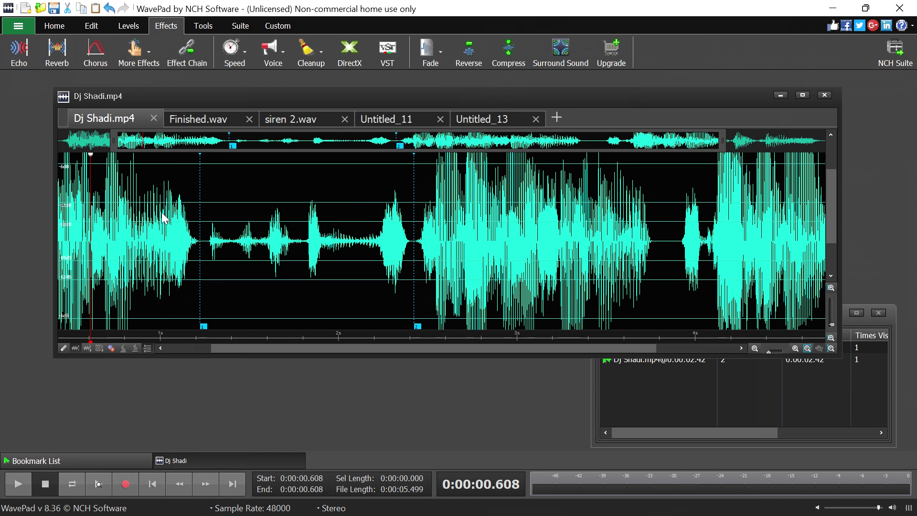
key(space)
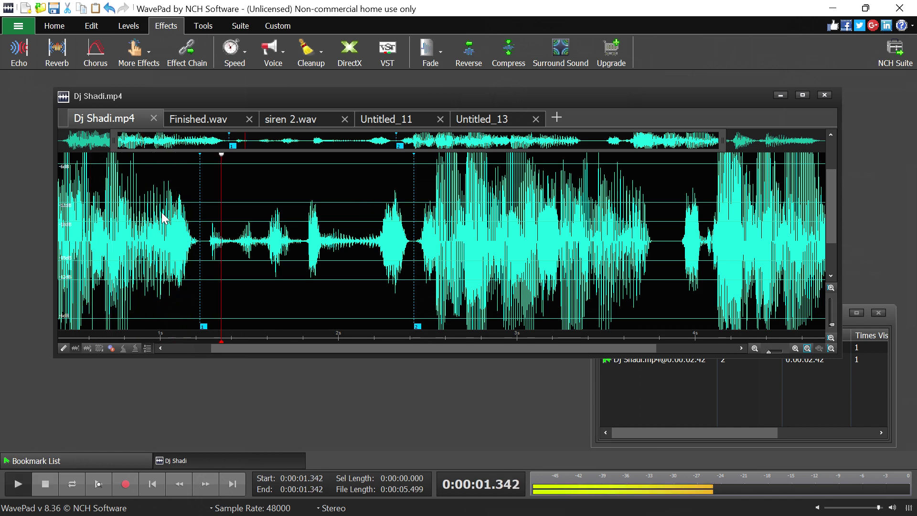
key(space)
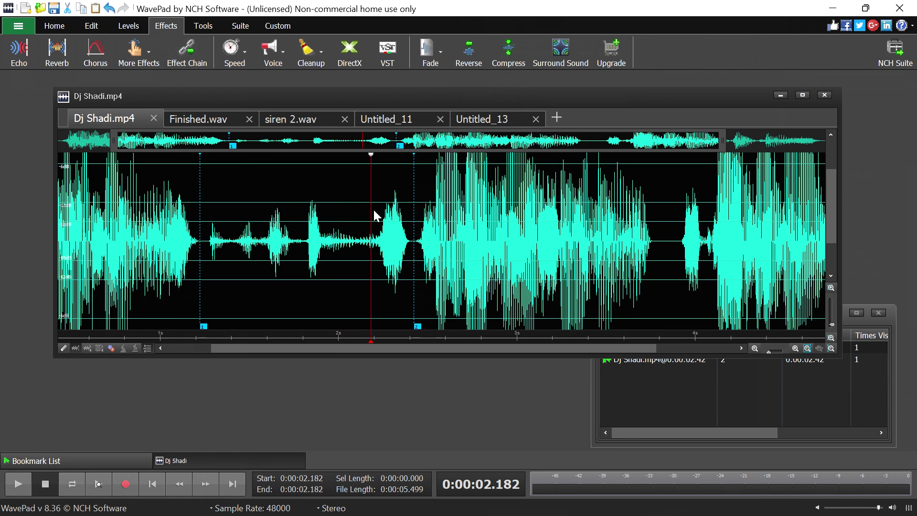
Select the filtered phrase from about 1.271 s to 2.420 s, preview Amplify at 348% gain and apply it
drag(208, 217, 414, 232)
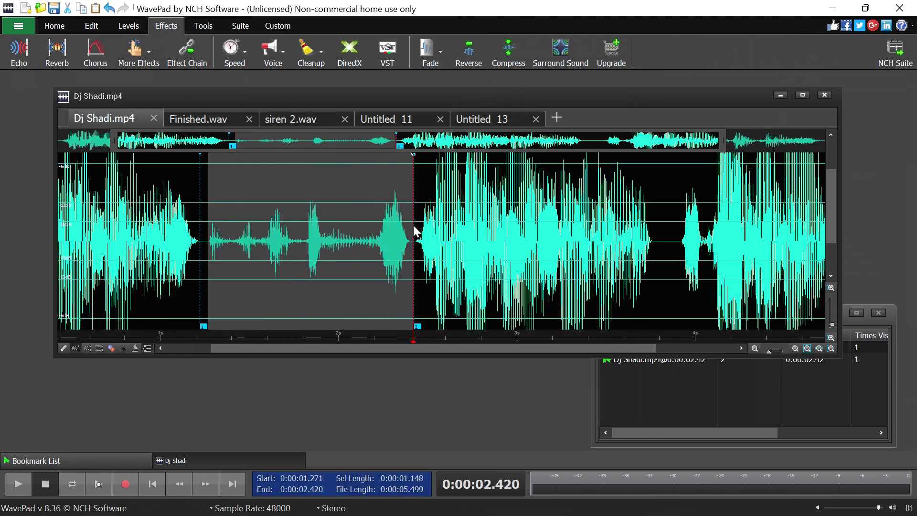
right_click(414, 232)
mouse_move(435, 486)
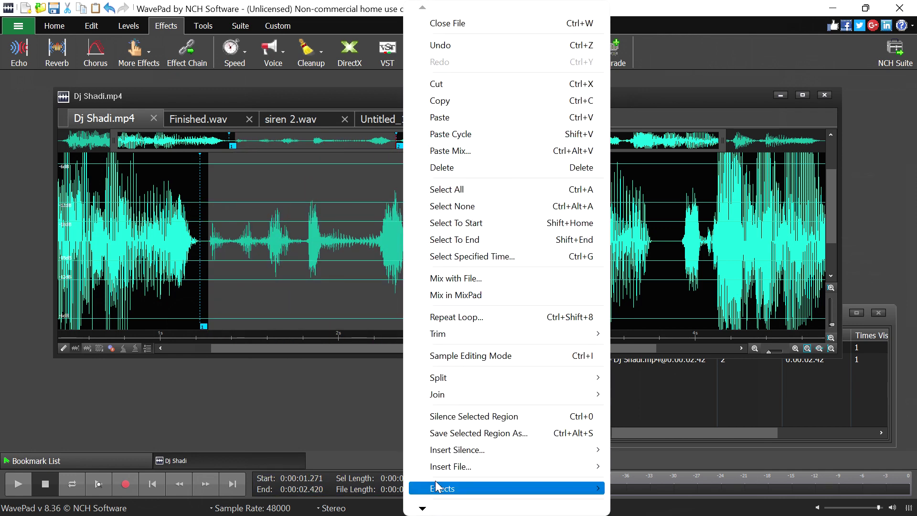
click(640, 68)
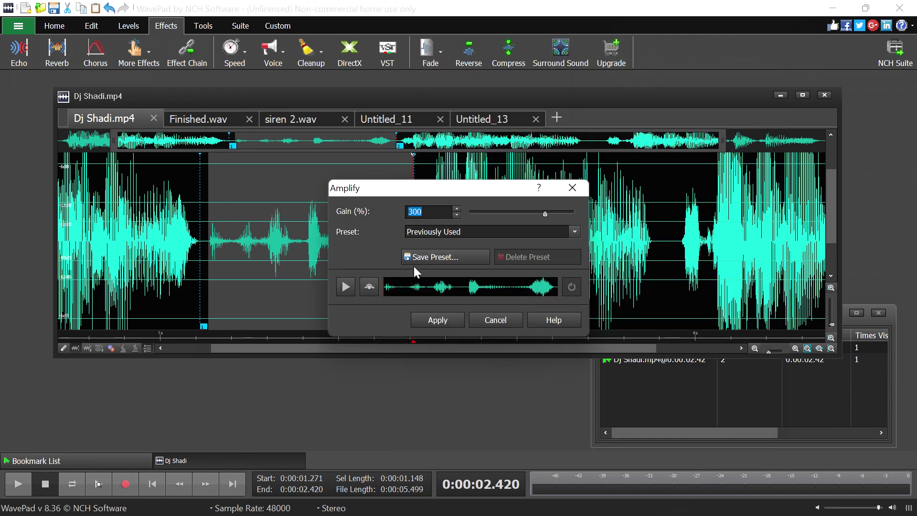
click(457, 209)
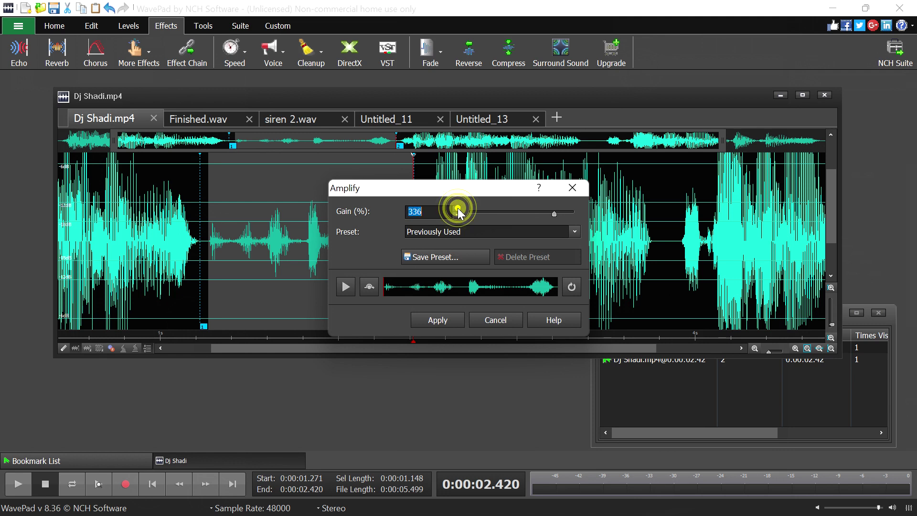
click(346, 286)
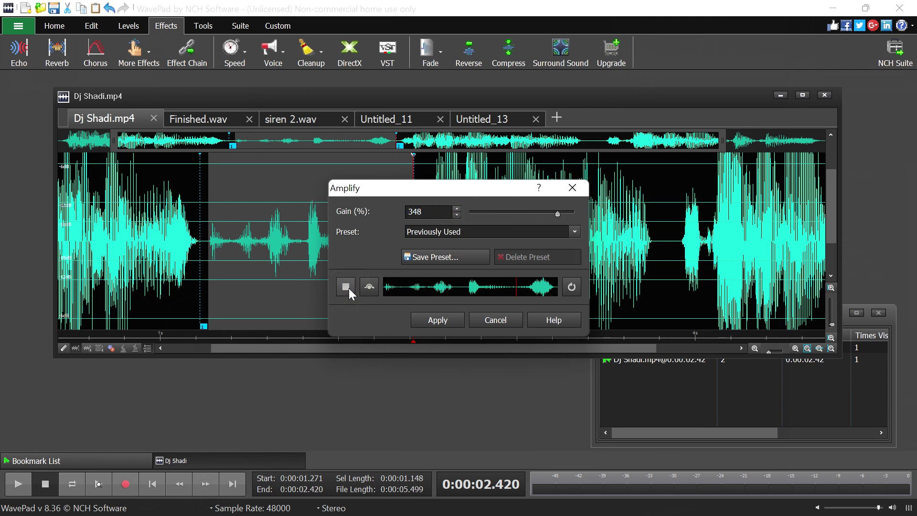
click(342, 285)
click(422, 319)
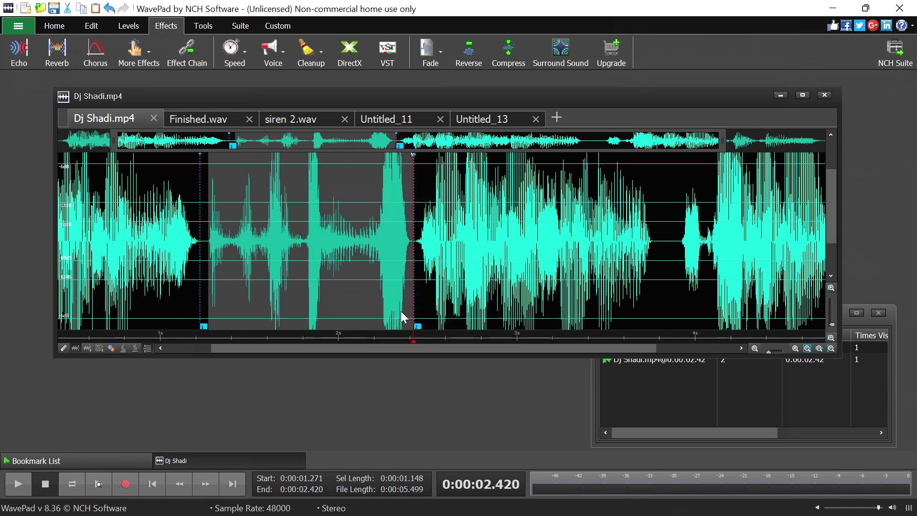
Preview and apply Reverb to the selected phrase with 250 ms decay time, 25 ms predelay and 50% diffusion
right_click(359, 217)
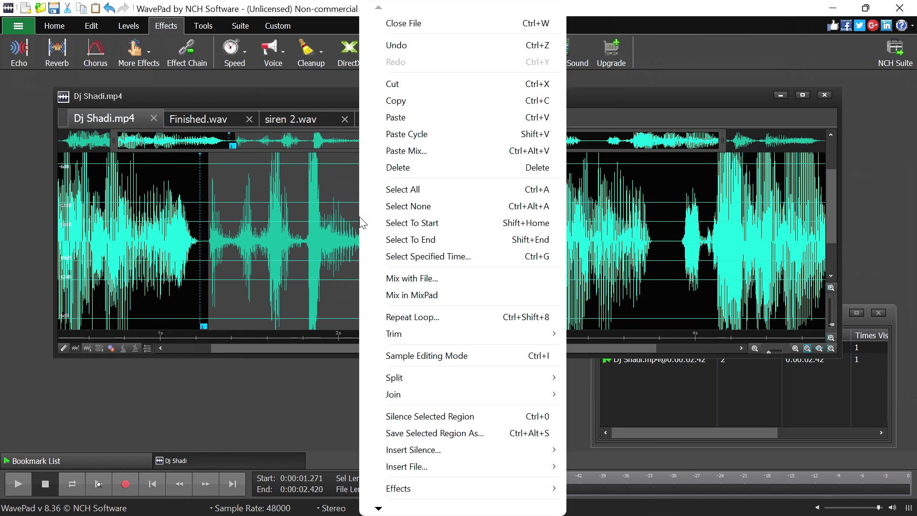
mouse_move(411, 488)
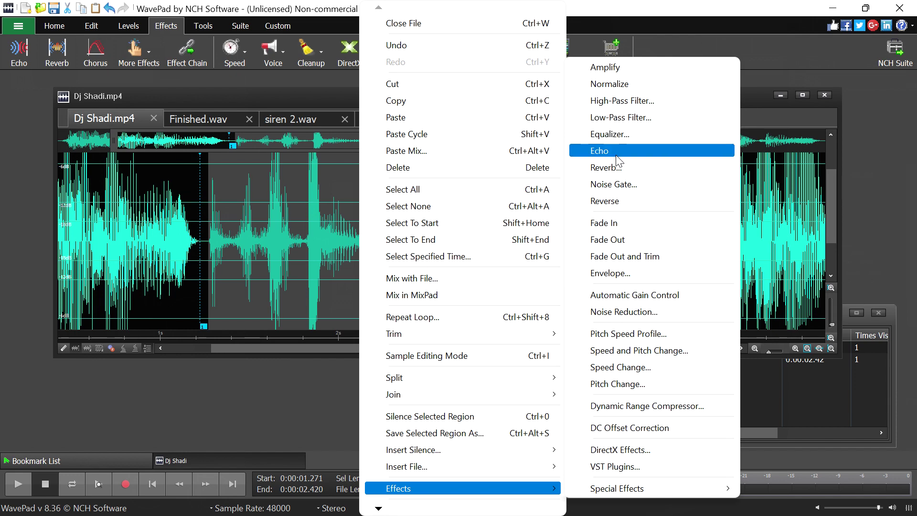
click(618, 170)
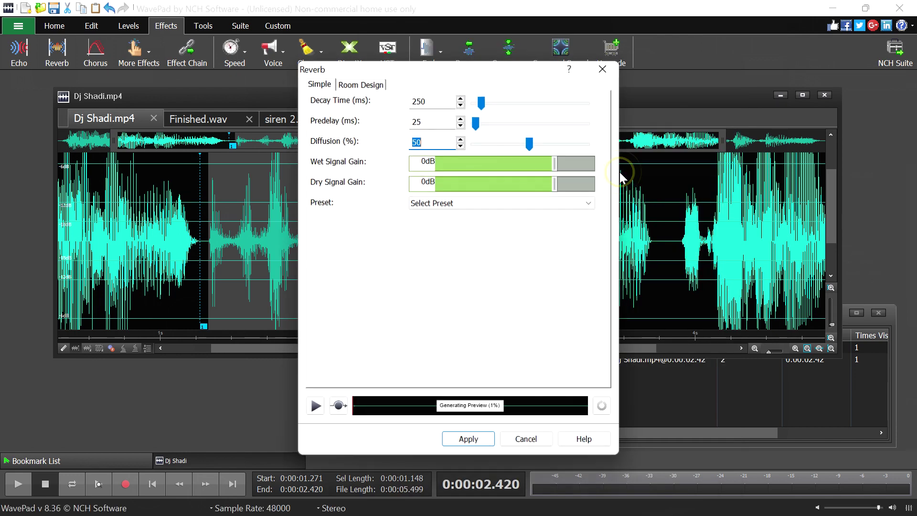
click(314, 406)
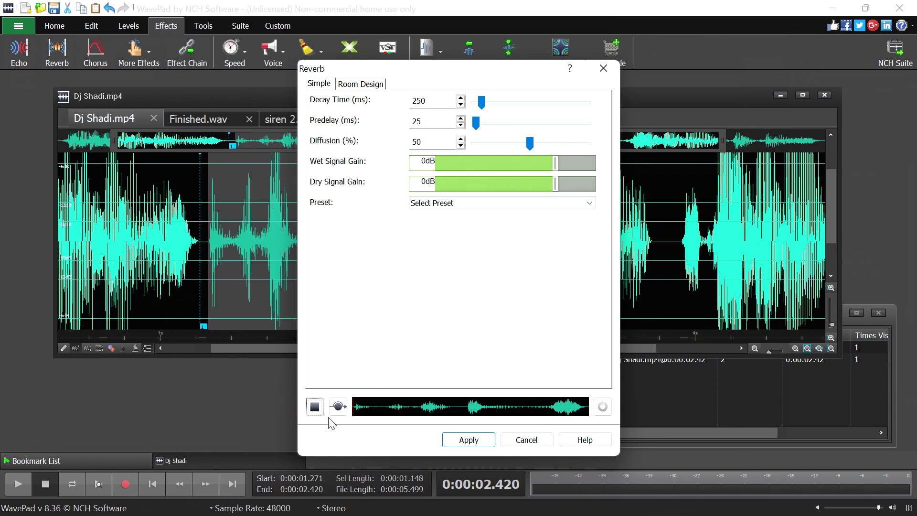
click(313, 405)
click(316, 407)
click(316, 407)
click(512, 210)
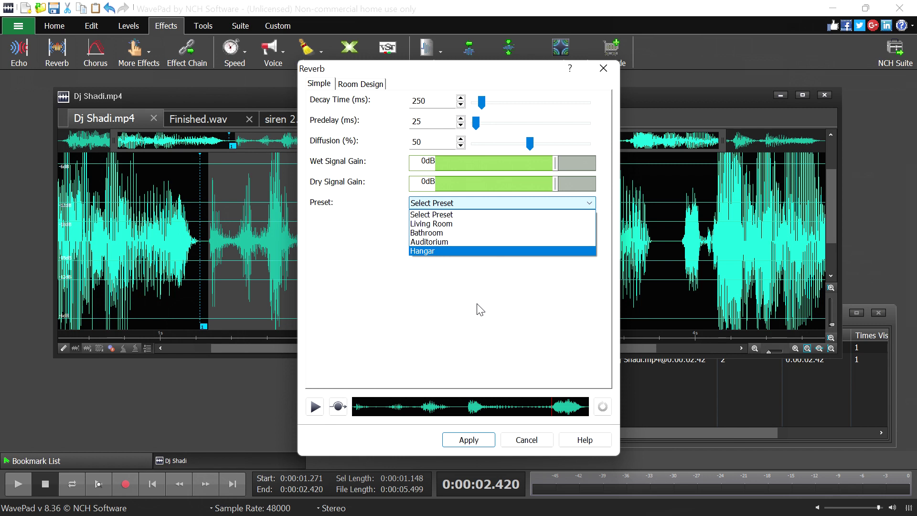
click(474, 446)
click(474, 445)
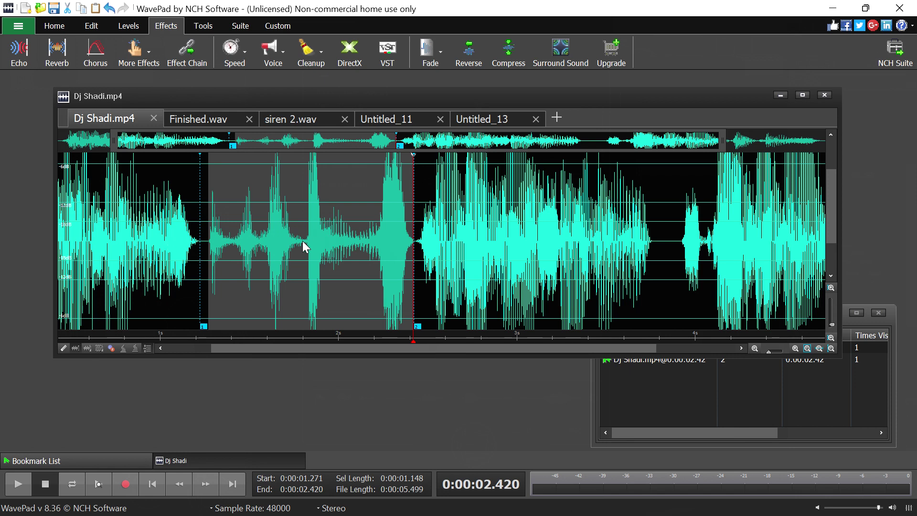
Select the entire audio of the bookmarked MP4 file and copy it
click(482, 237)
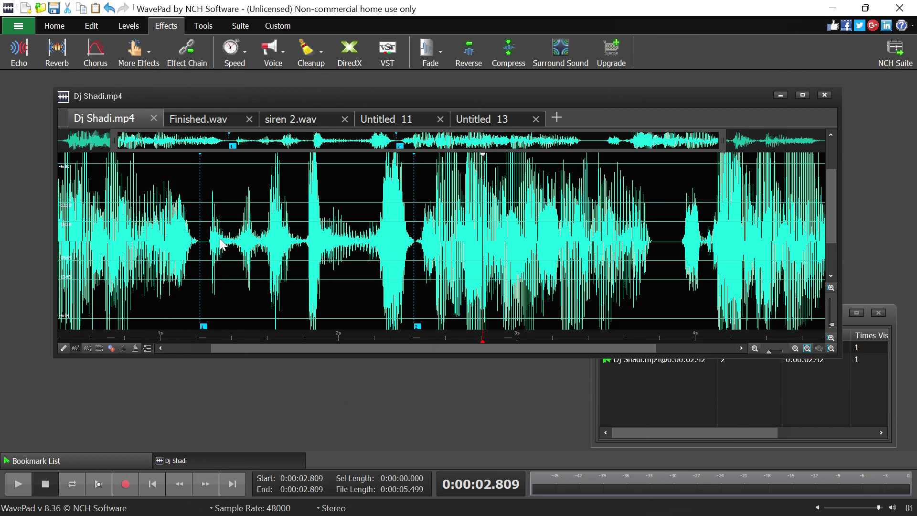
click(488, 118)
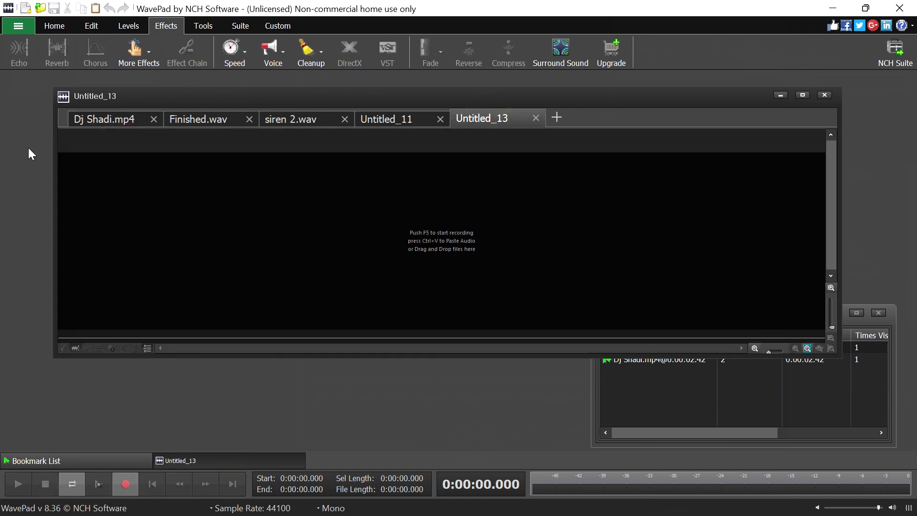
click(110, 121)
click(115, 193)
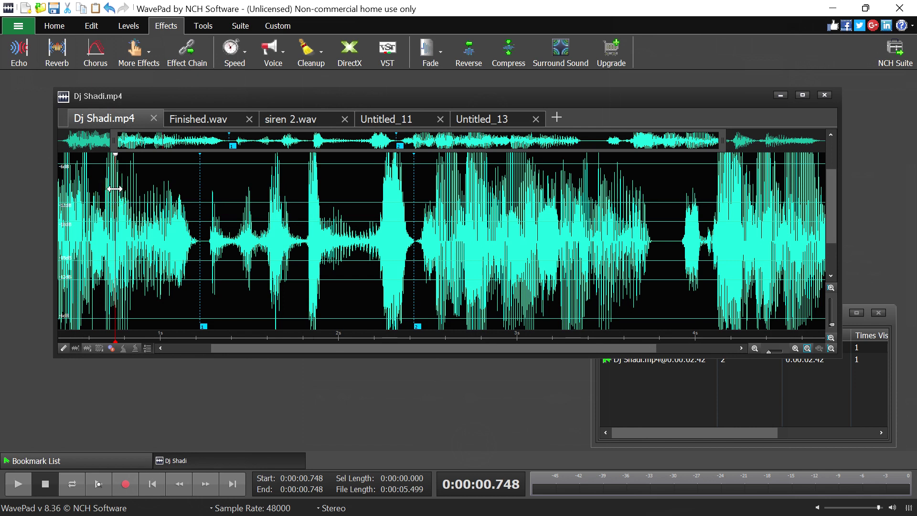
key(ctrl+a)
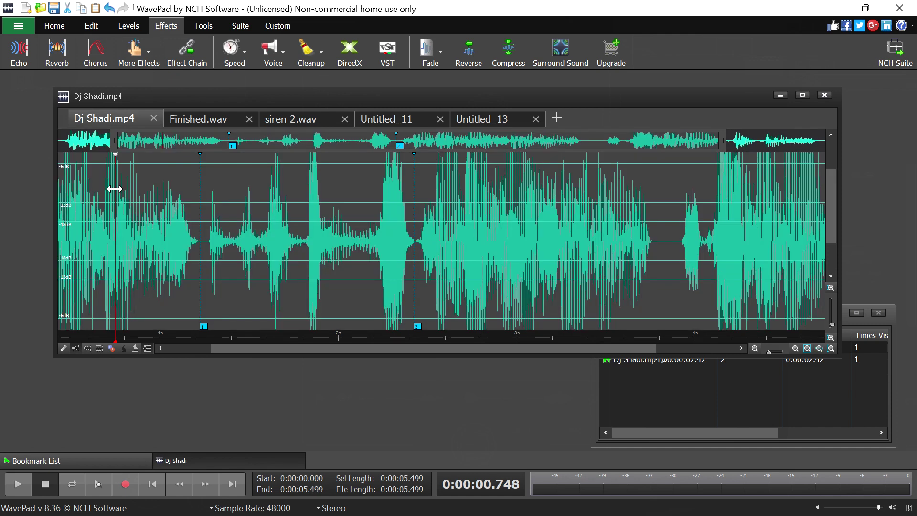
right_click(114, 189)
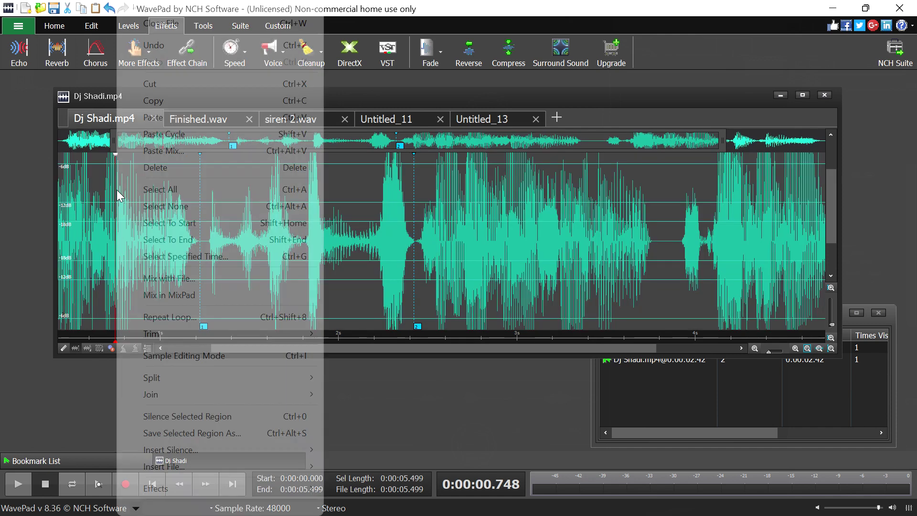
click(171, 100)
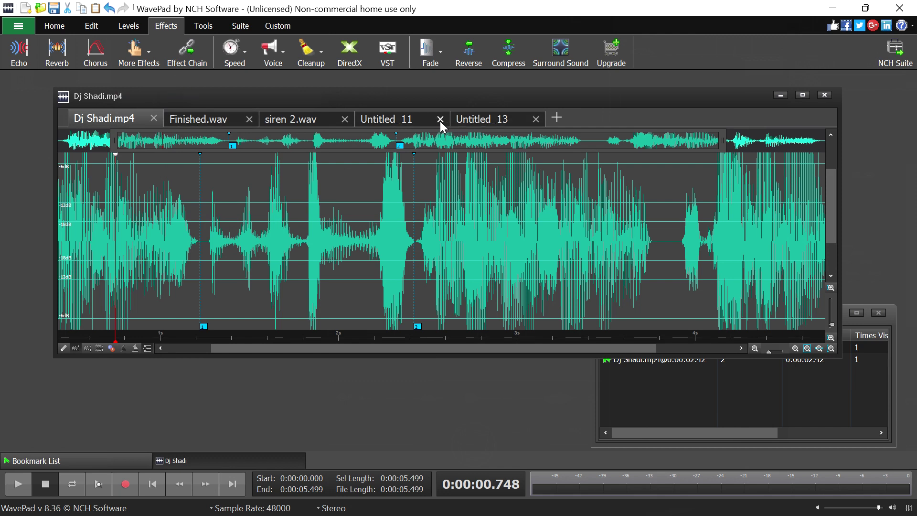
Paste the copied audio into the empty Untitled_13 file and compare it with the source file
click(376, 117)
click(475, 119)
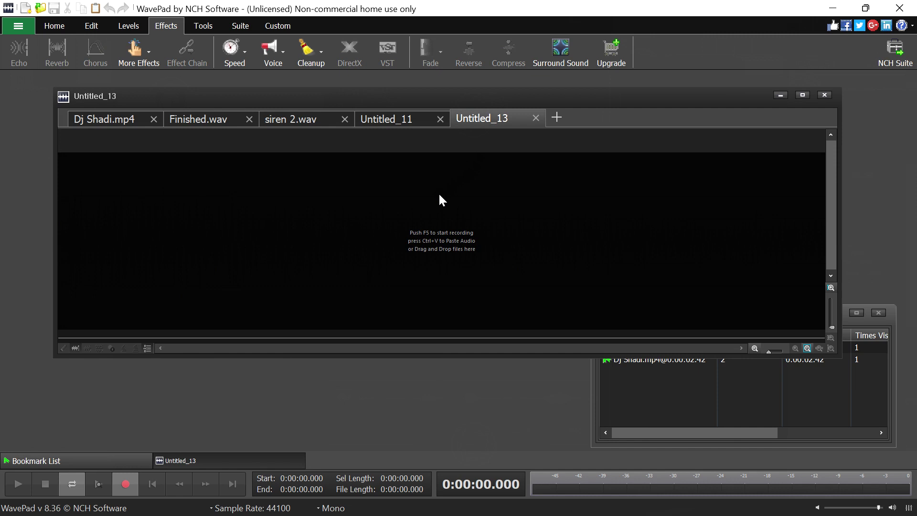
key(ctrl+v)
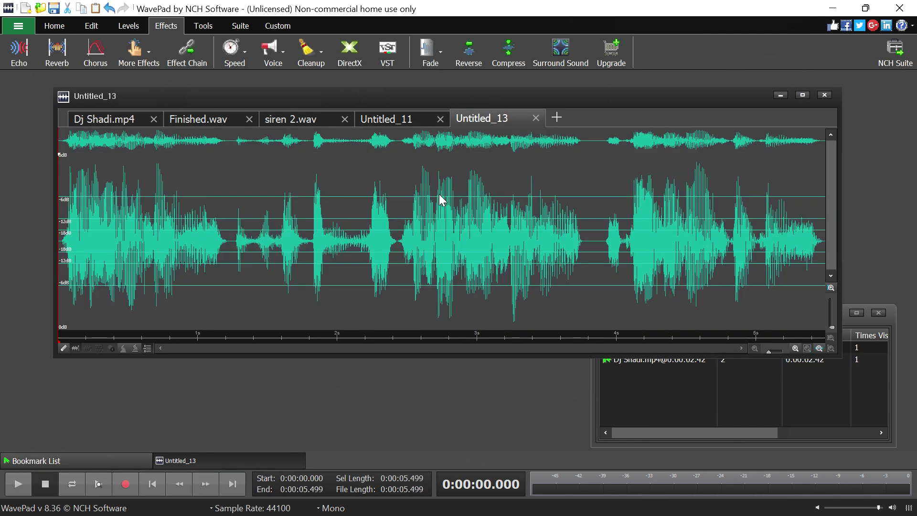
click(95, 123)
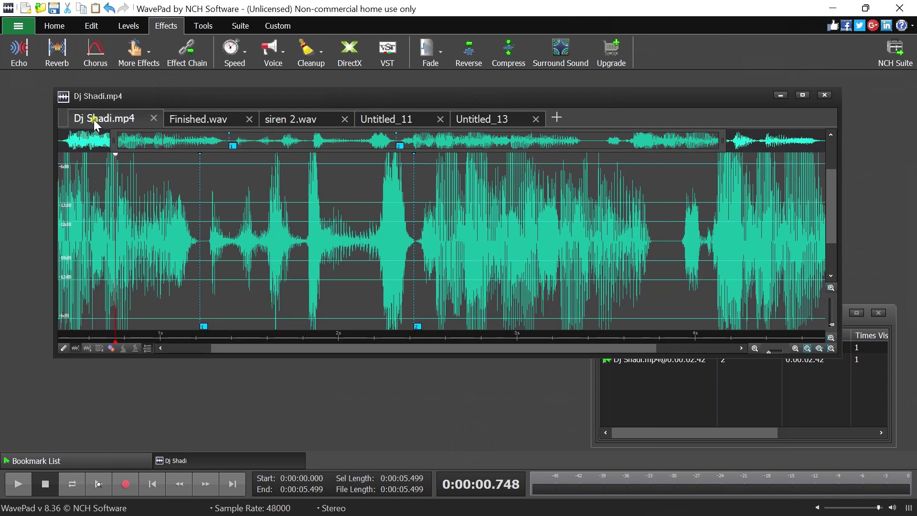
click(465, 119)
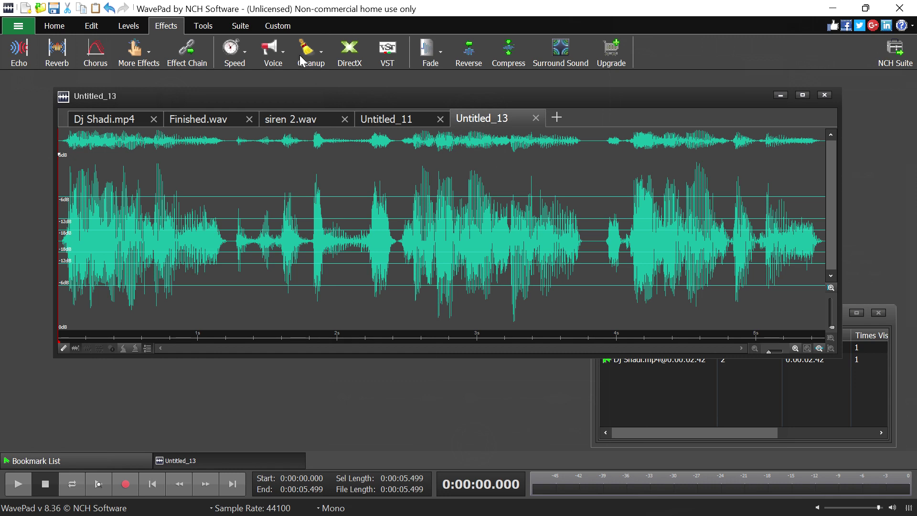
Save Untitled_13 to the Desktop as a Wave file named "Final", keeping the offered encoder settings
click(53, 6)
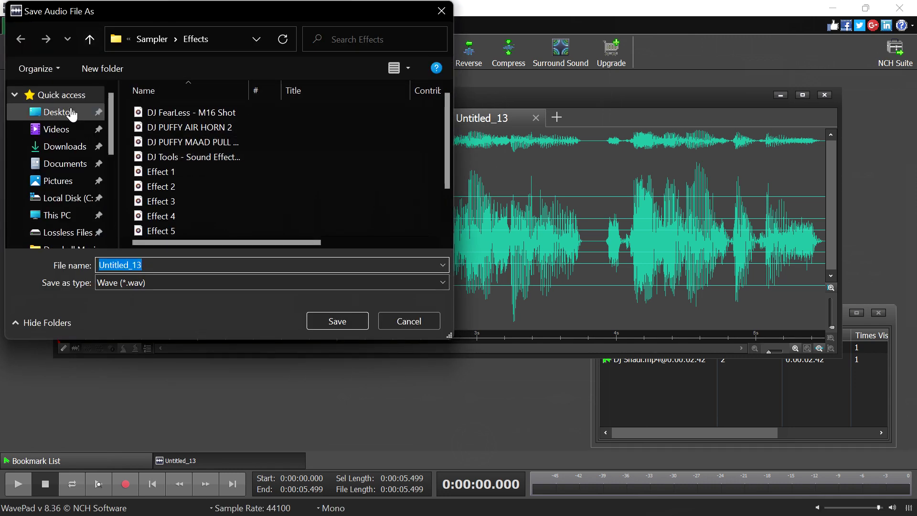
click(71, 114)
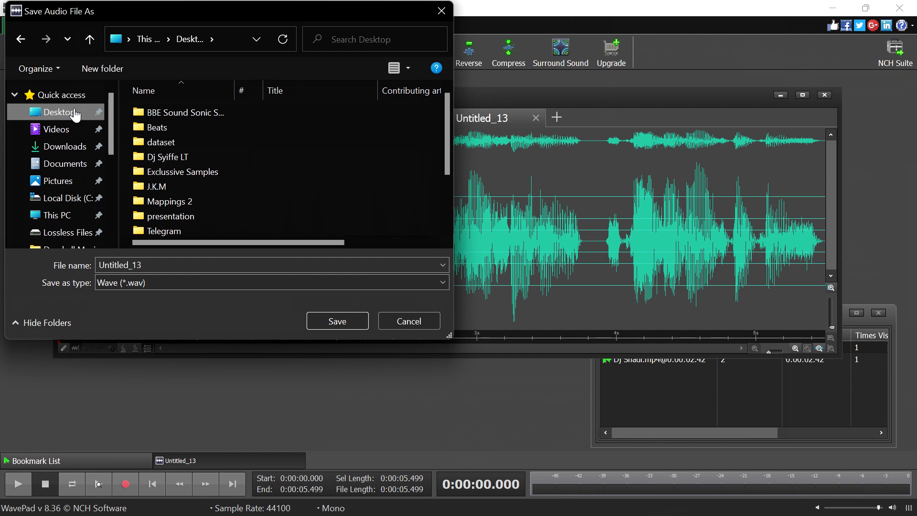
click(180, 264)
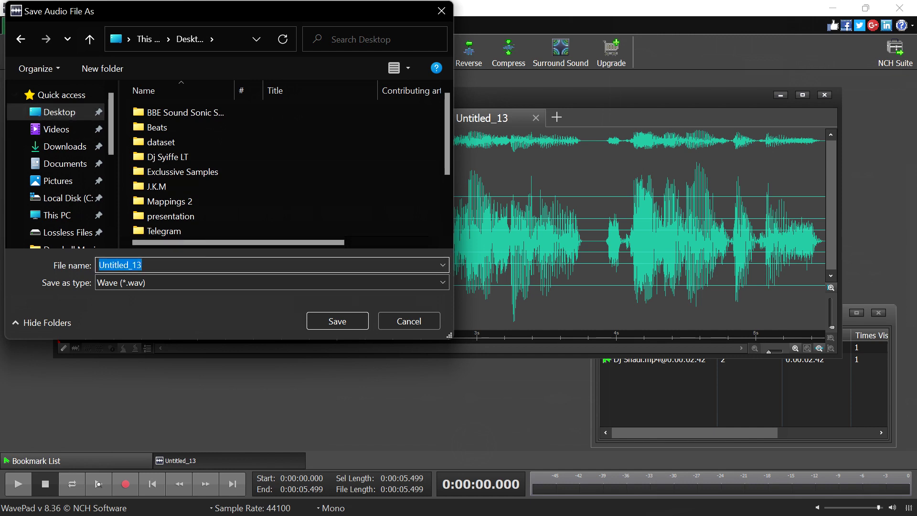
text(Fin)
text(al)
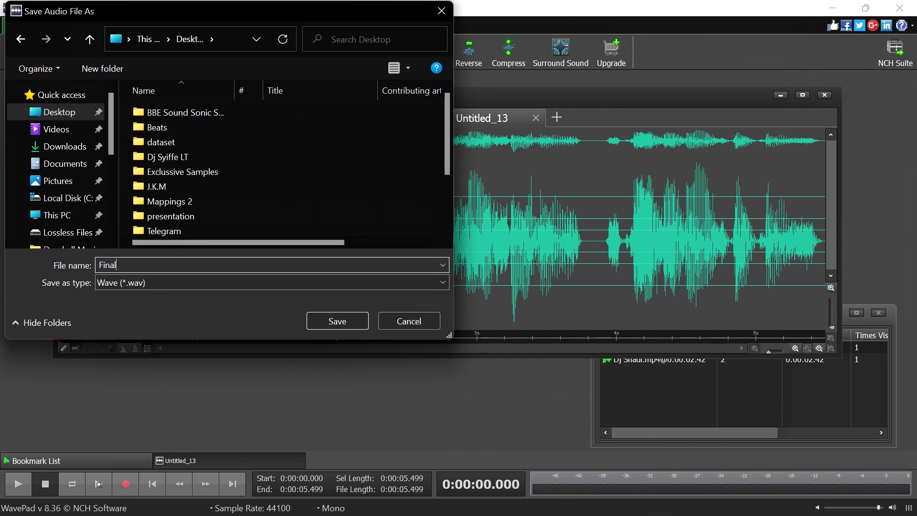
click(334, 318)
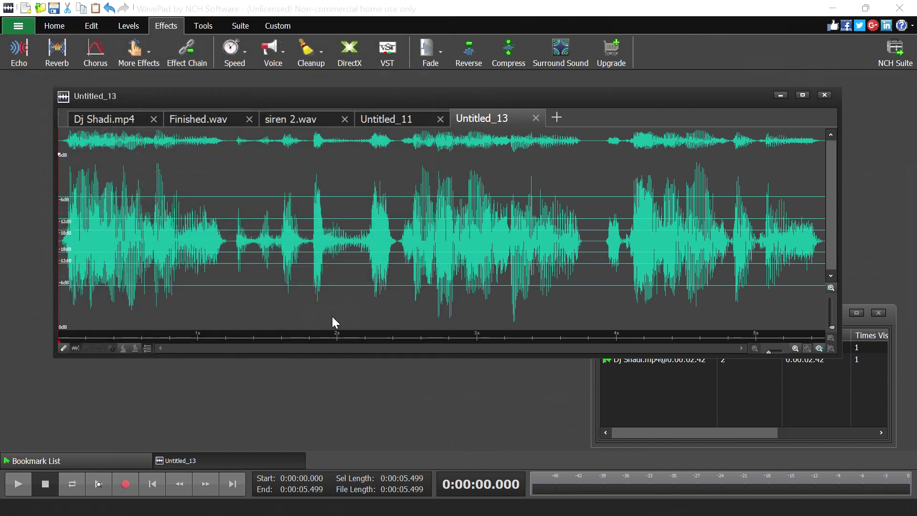
click(467, 320)
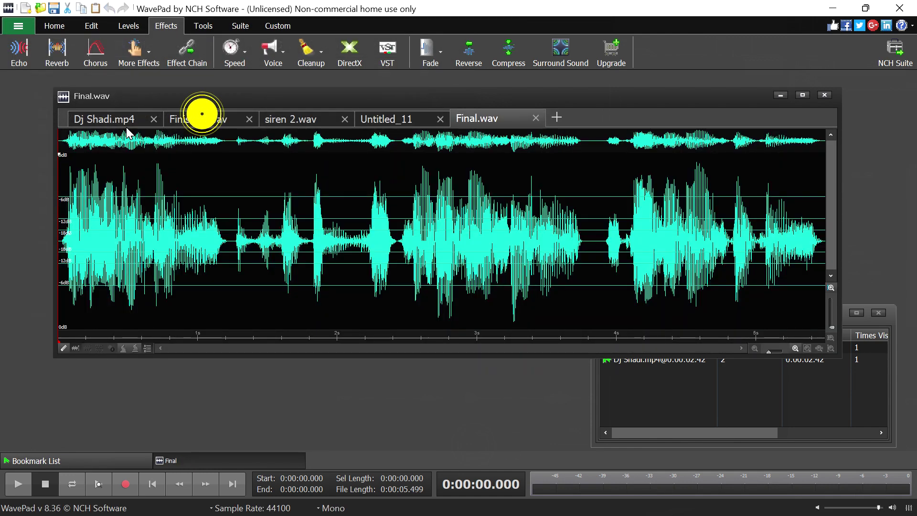
Look at Finished.wav and listen to the first seconds of siren 2.wav
click(202, 114)
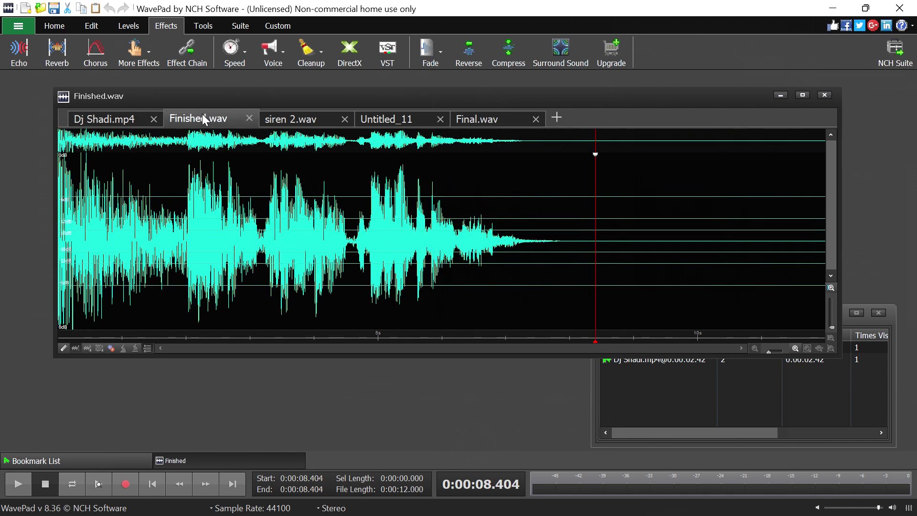
click(301, 119)
key(space)
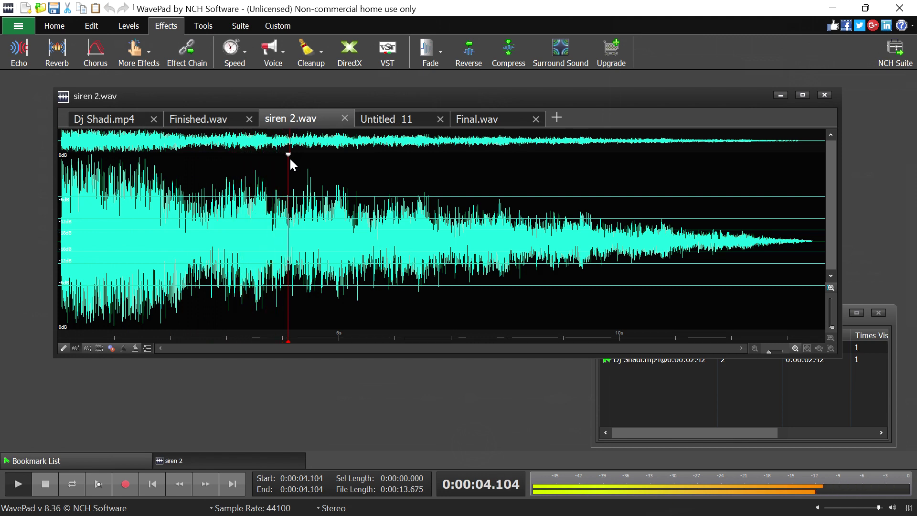
key(space)
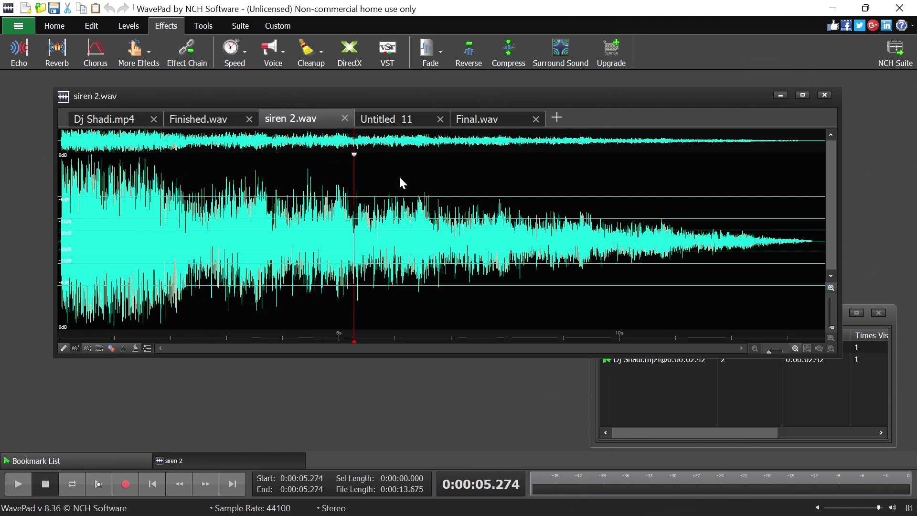
Delete all existing audio from Final.wav to leave the file empty
click(476, 120)
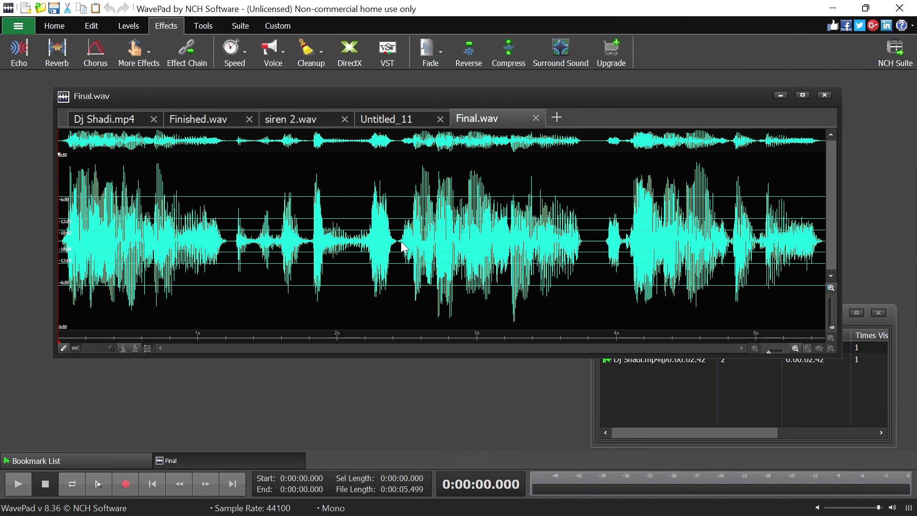
click(364, 230)
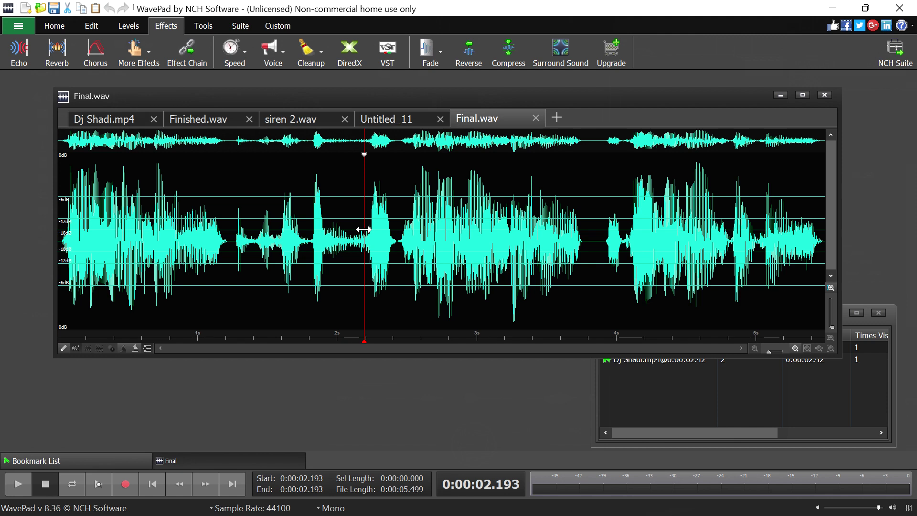
key(ctrl+a)
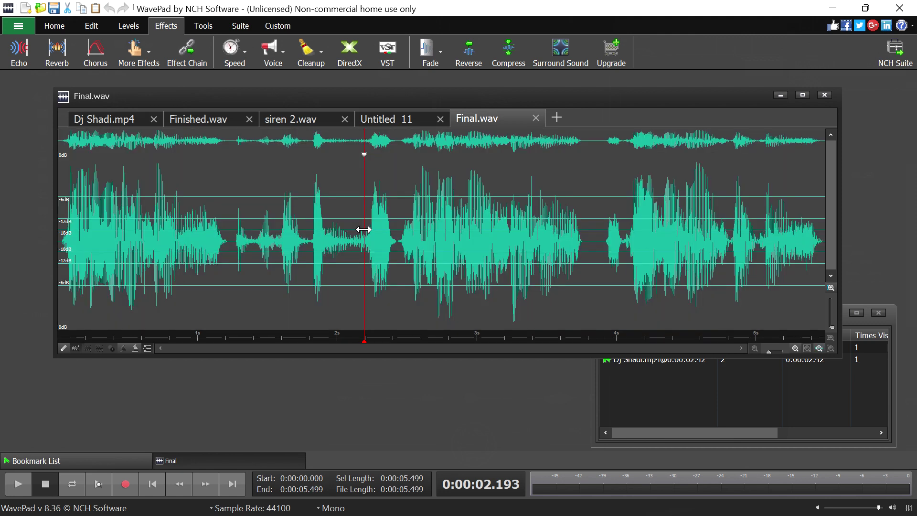
key(Delete)
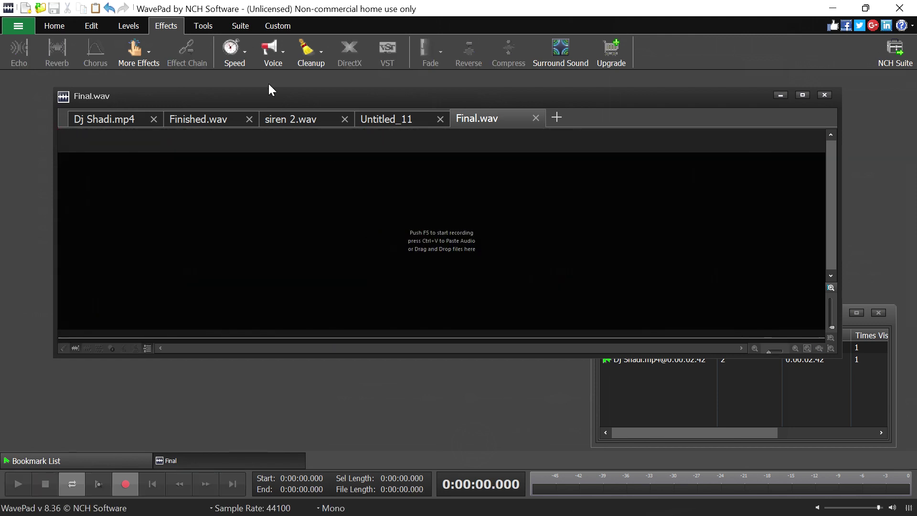
Select the entire audio of siren 2.wav and open the Amplify effect for it
click(296, 117)
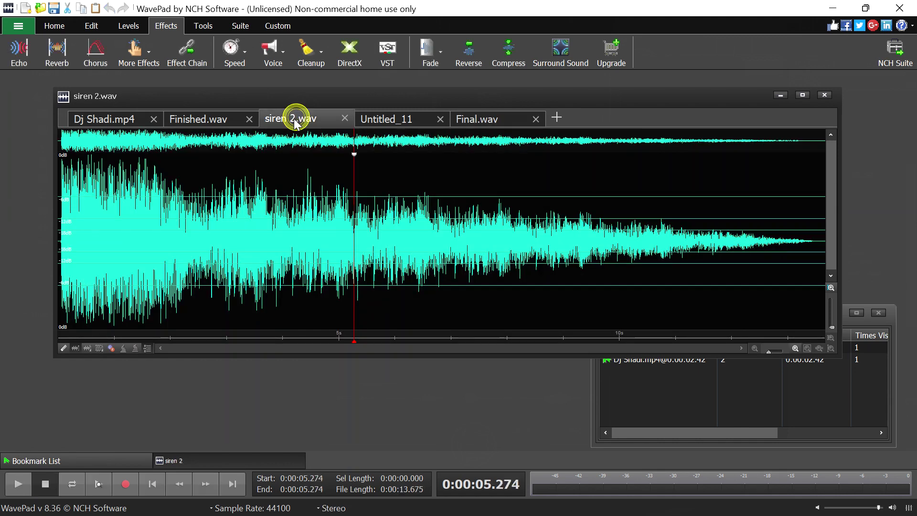
key(ctrl+a)
right_click(260, 190)
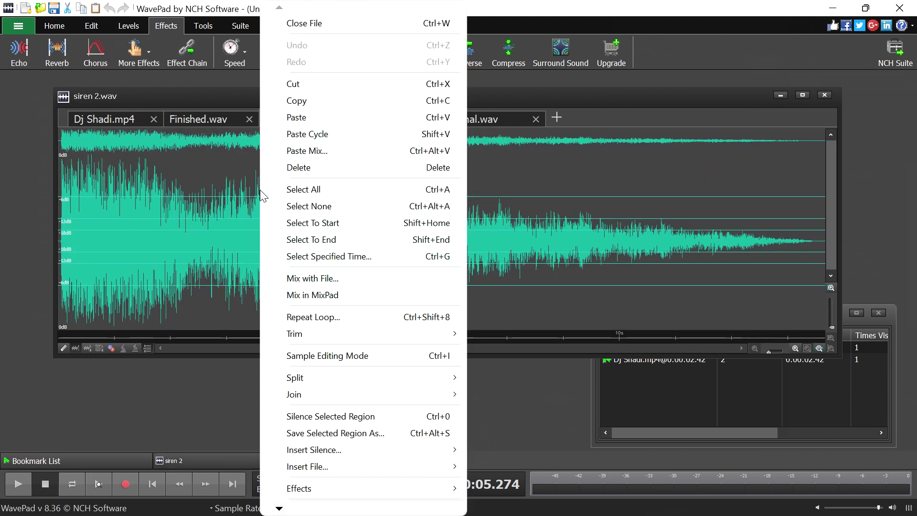
mouse_move(290, 488)
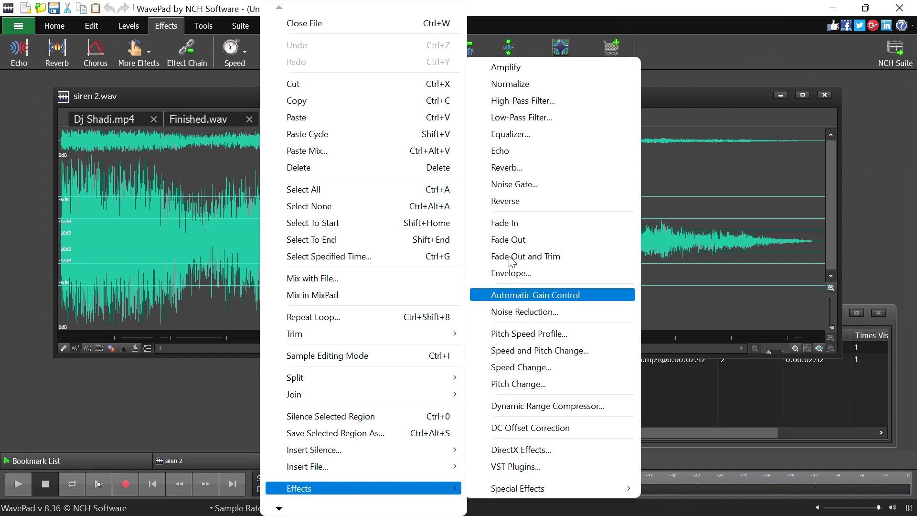
click(518, 69)
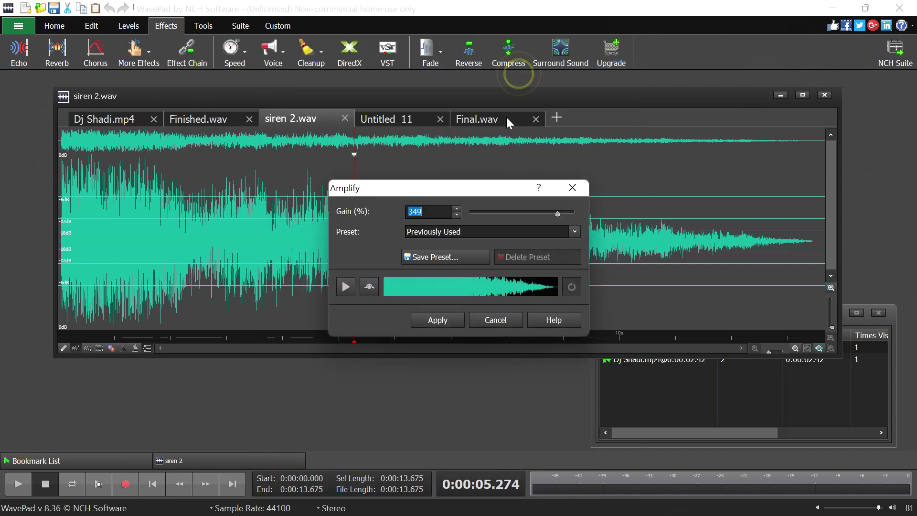
Lower the Amplify gain to 24% while previewing the siren audio
click(457, 216)
drag(457, 217, 467, 214)
click(457, 215)
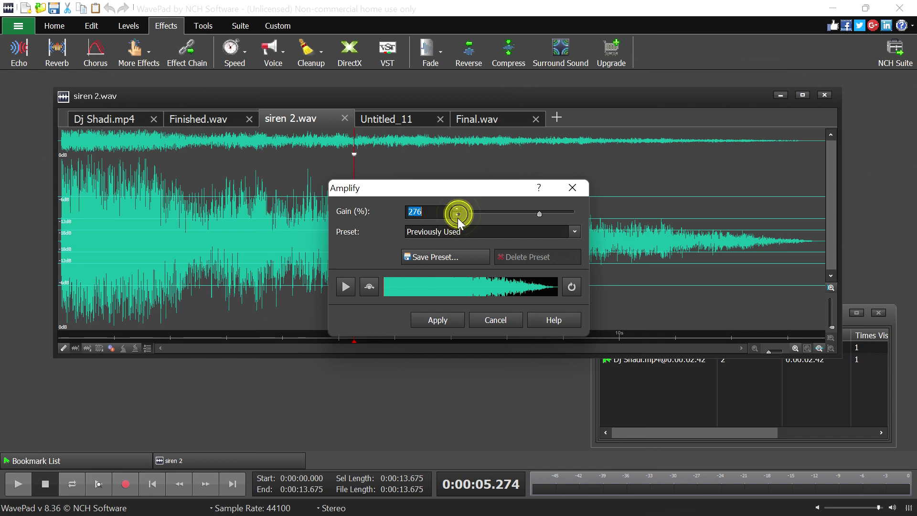
click(346, 287)
click(485, 213)
click(479, 214)
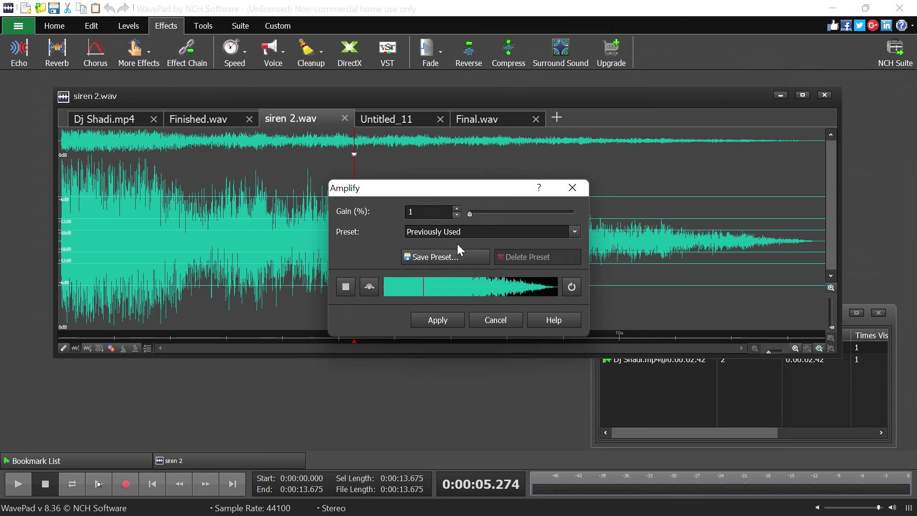
click(482, 210)
click(483, 210)
click(460, 211)
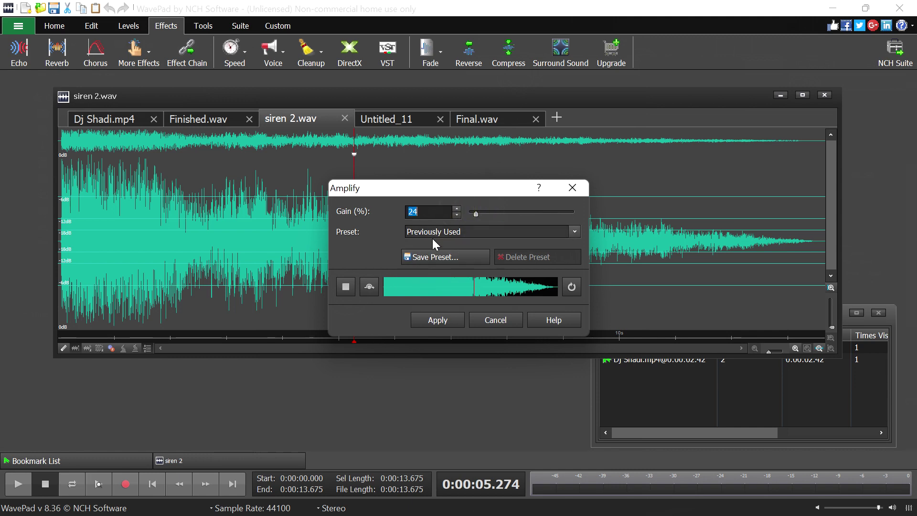
Replay the Amplify preview and apply the effect to the whole siren 2.wav selection
click(345, 293)
click(346, 293)
click(346, 288)
click(409, 286)
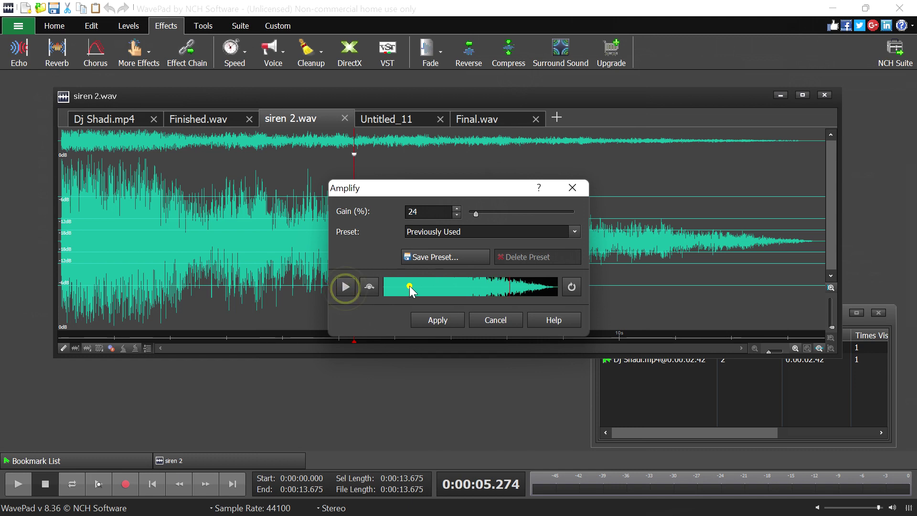
click(352, 286)
click(423, 319)
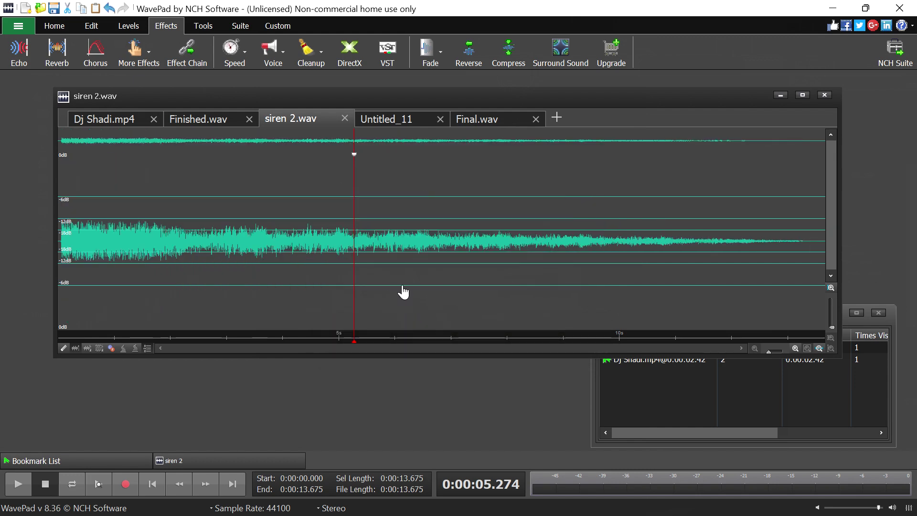
Copy the quieter siren audio, paste it into the empty Final.wav and play its beginning
right_click(403, 292)
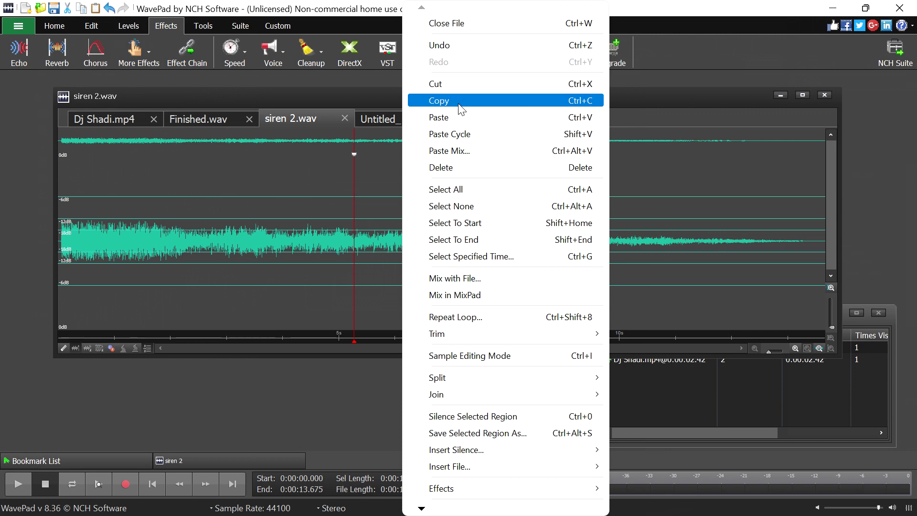
click(458, 98)
click(476, 124)
key(ctrl+v)
key(space)
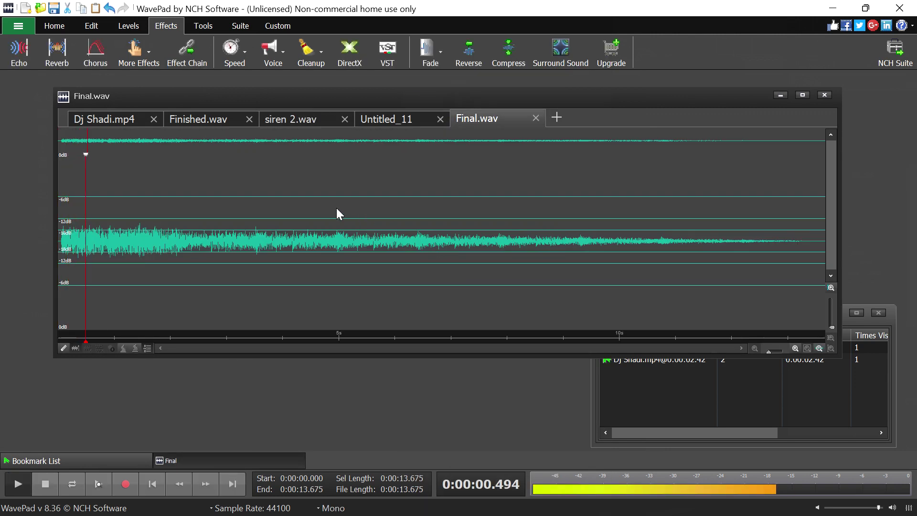
key(space)
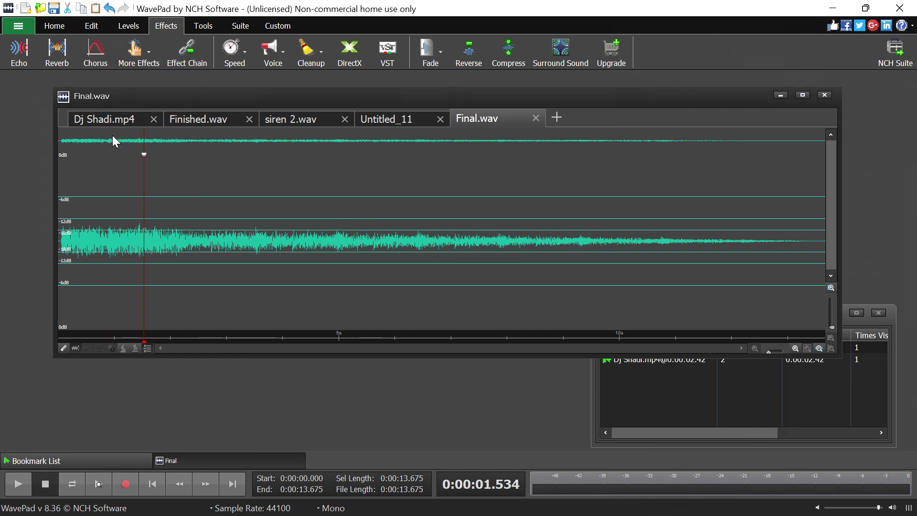
Select the entire audio of the bookmarked MP4 file and copy it
click(98, 120)
click(106, 199)
key(ctrl+a)
right_click(106, 202)
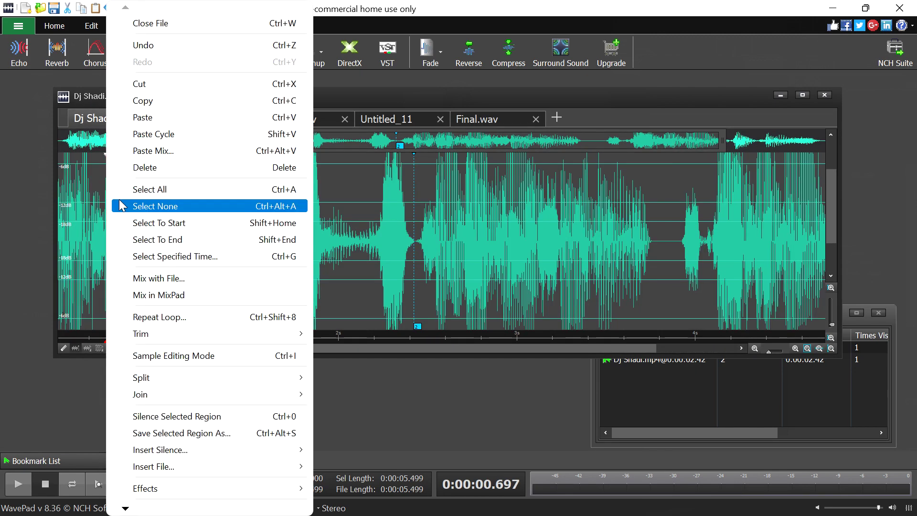
click(159, 100)
Play Final.wav briefly to locate the point for the voice and open Paste Mix there
click(456, 120)
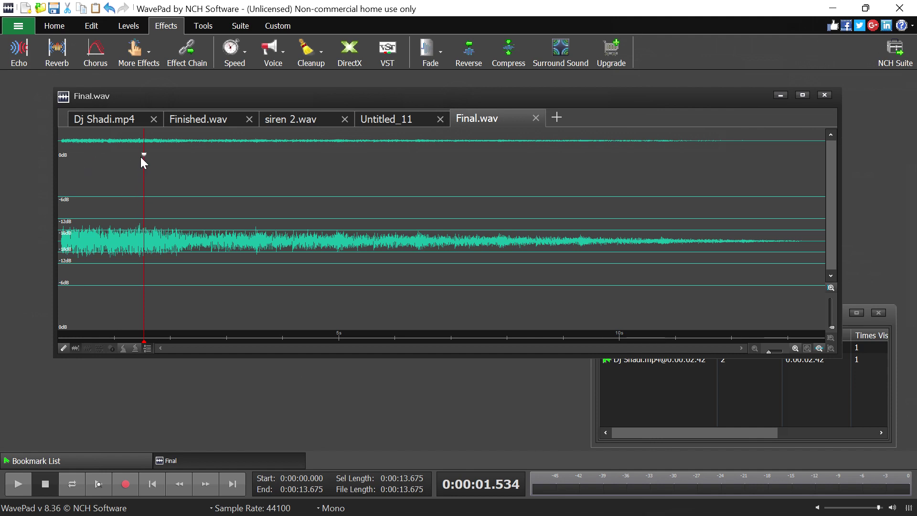
drag(143, 155, 3, 162)
key(space)
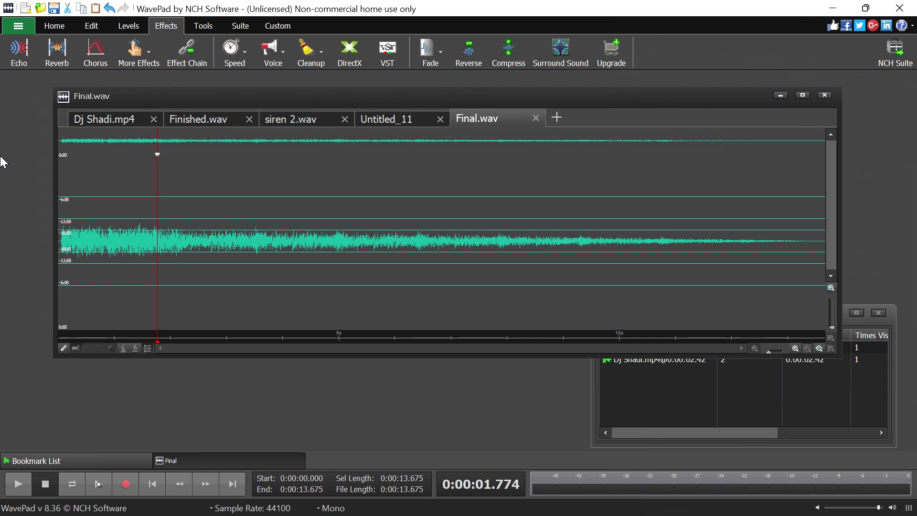
right_click(157, 156)
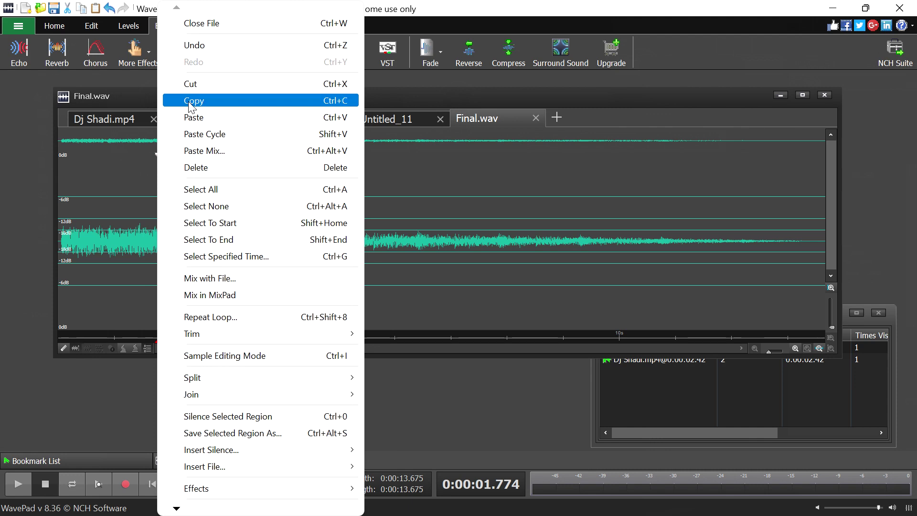
click(190, 151)
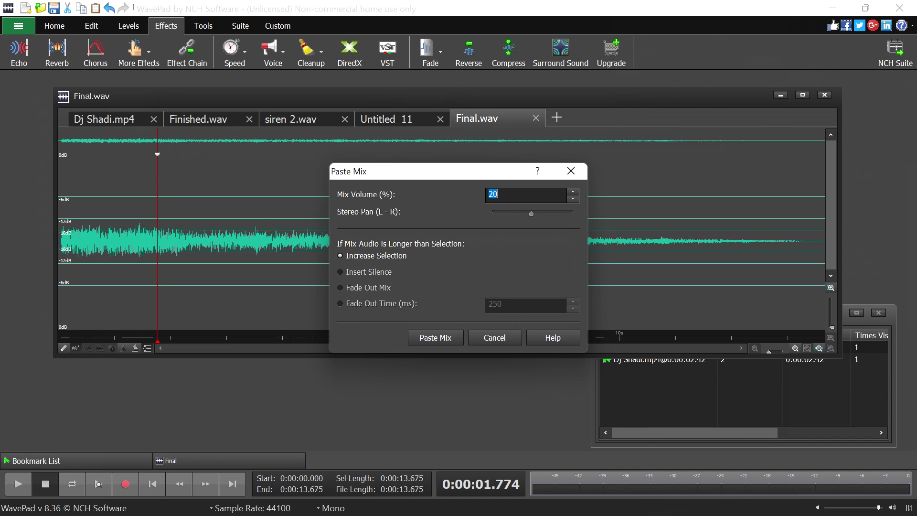
Raise the mix volume, keep Increase Selection, and mix the copied voice into the siren audio in Final.wav
click(573, 191)
click(573, 191)
click(573, 191)
click(573, 191)
click(573, 191)
click(573, 191)
click(573, 191)
click(573, 191)
click(573, 191)
click(572, 190)
click(435, 335)
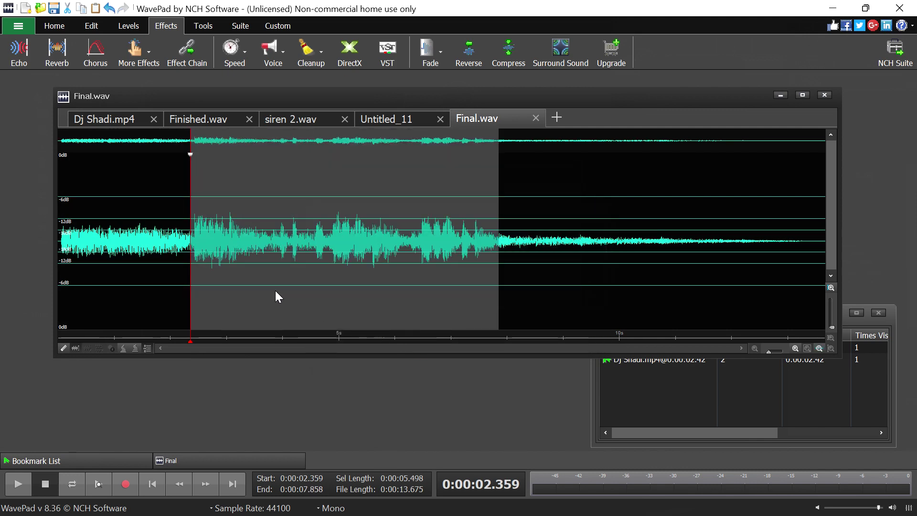
Clear the selection in Final.wav and play the mixed audio from the start
click(63, 139)
click(137, 172)
key(Home)
key(space)
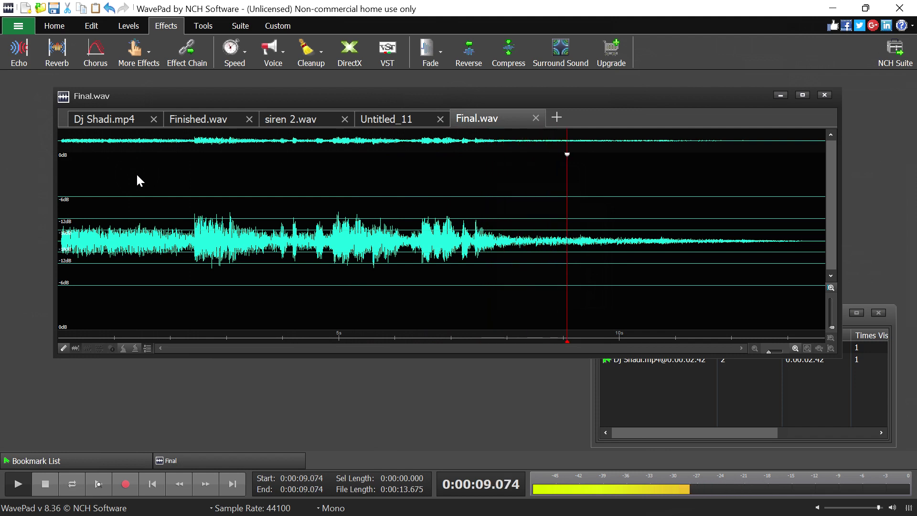
key(space)
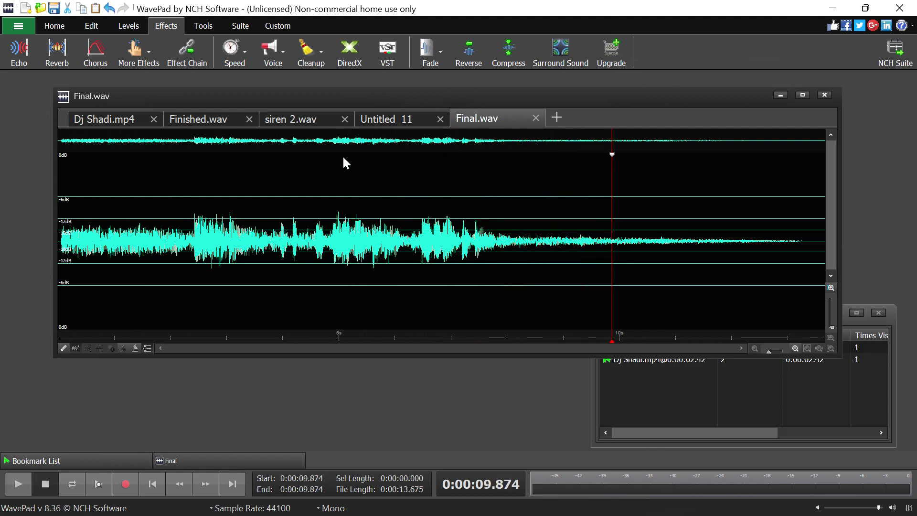
Look through Finished.wav, siren 2.wav and Untitled_11, and return to Final.wav with the cursor at about 9.8 s
click(199, 119)
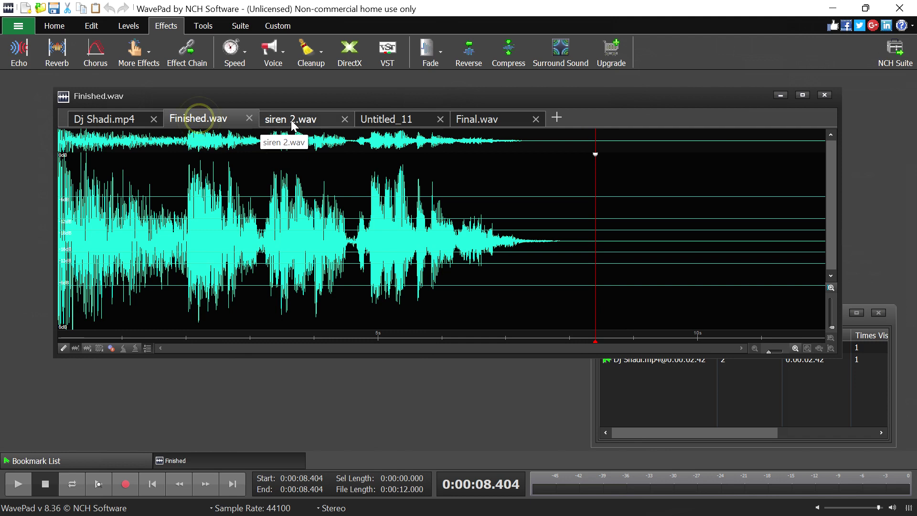
click(289, 121)
click(408, 118)
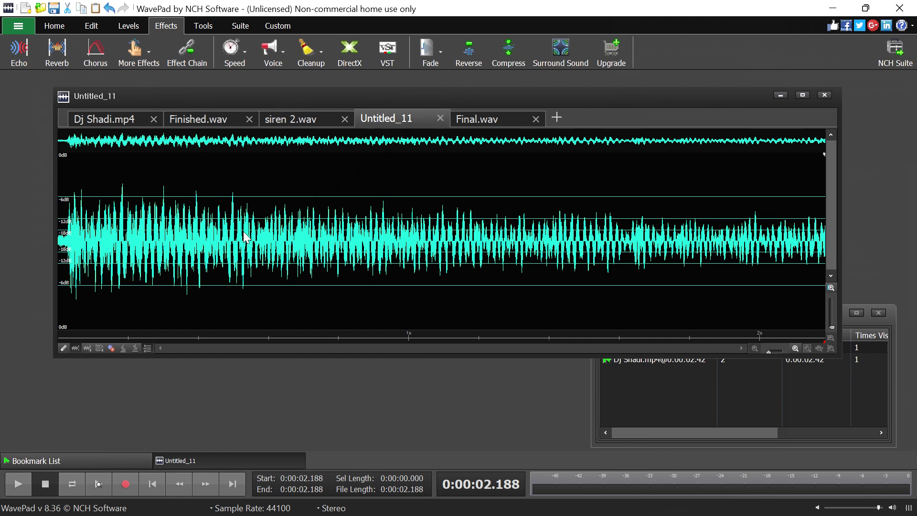
click(477, 119)
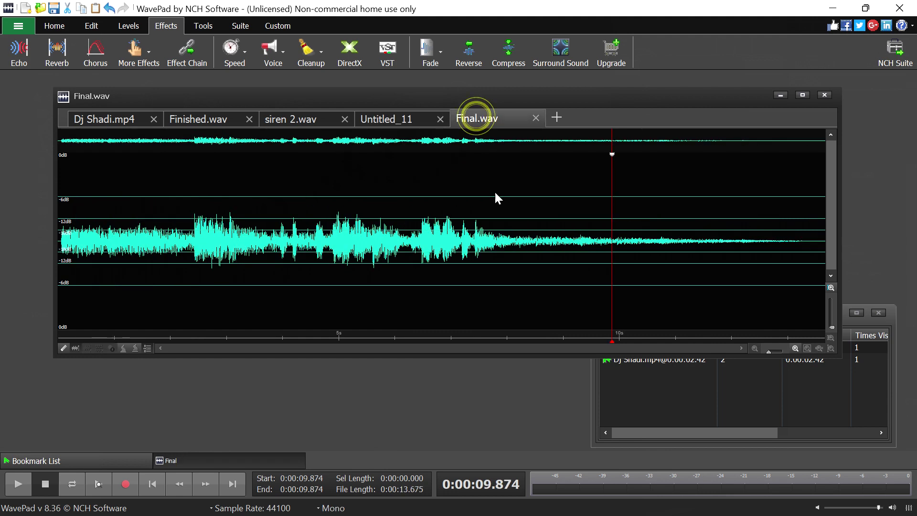
click(567, 187)
drag(567, 188, 606, 189)
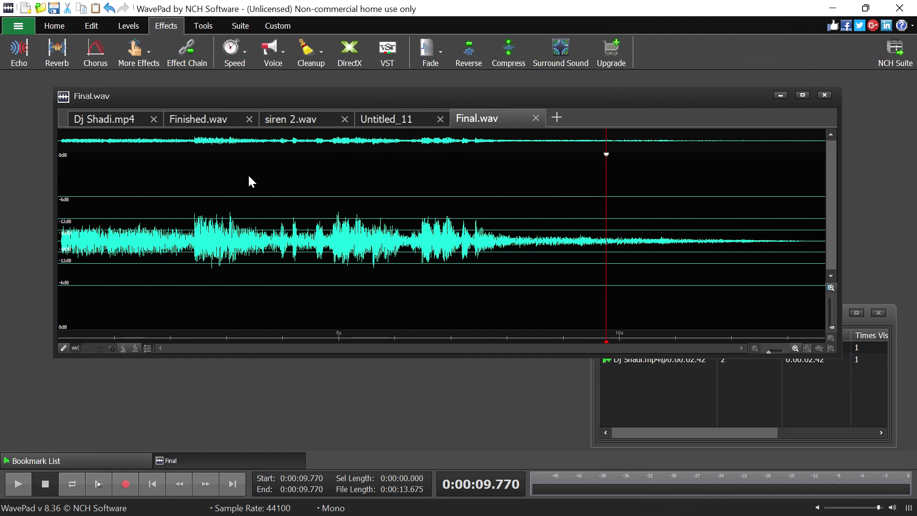
Enter the sample text "rfggfgdfg" for speech synthesis, review the available voices, and close the dialog without synthesizing
click(194, 31)
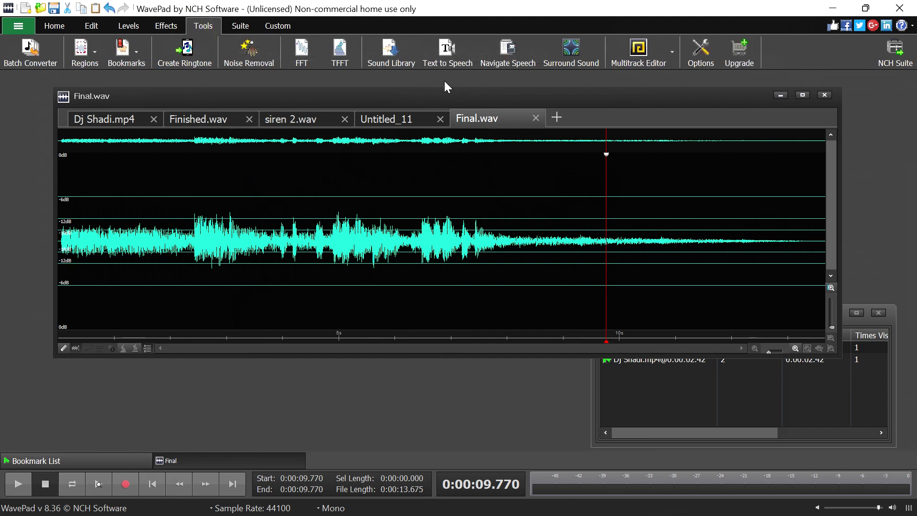
click(454, 46)
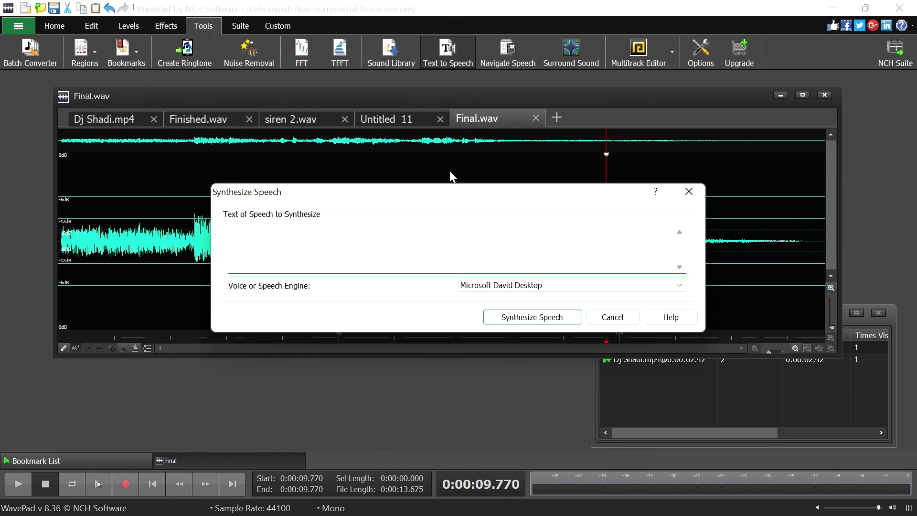
drag(454, 198, 511, 269)
click(470, 301)
text(rfggfgdfg)
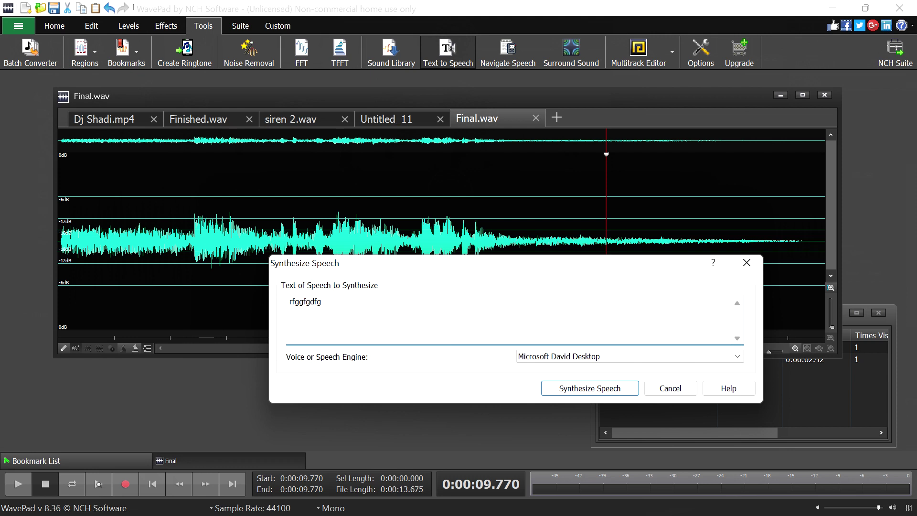
click(584, 358)
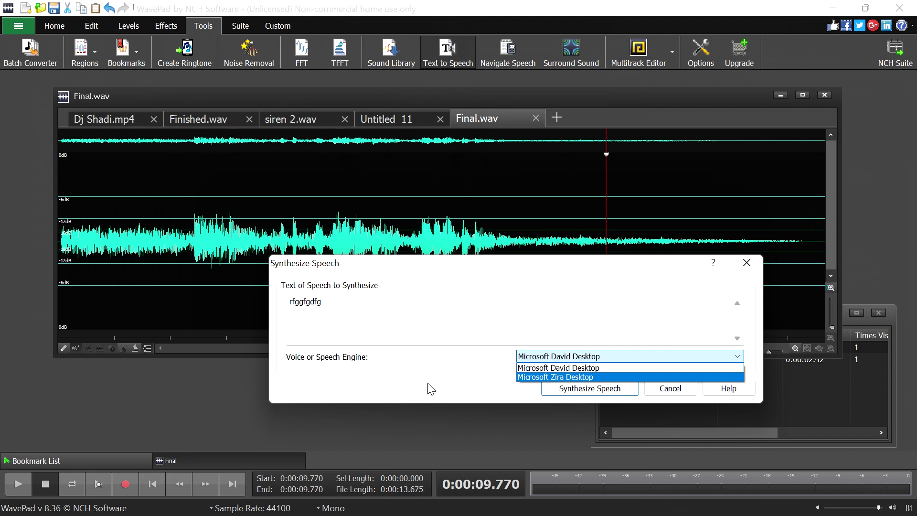
click(745, 261)
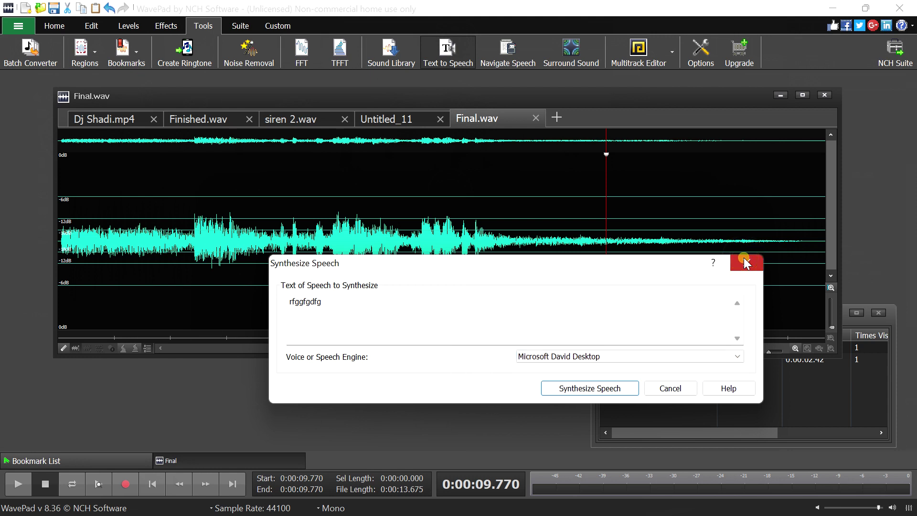
click(745, 261)
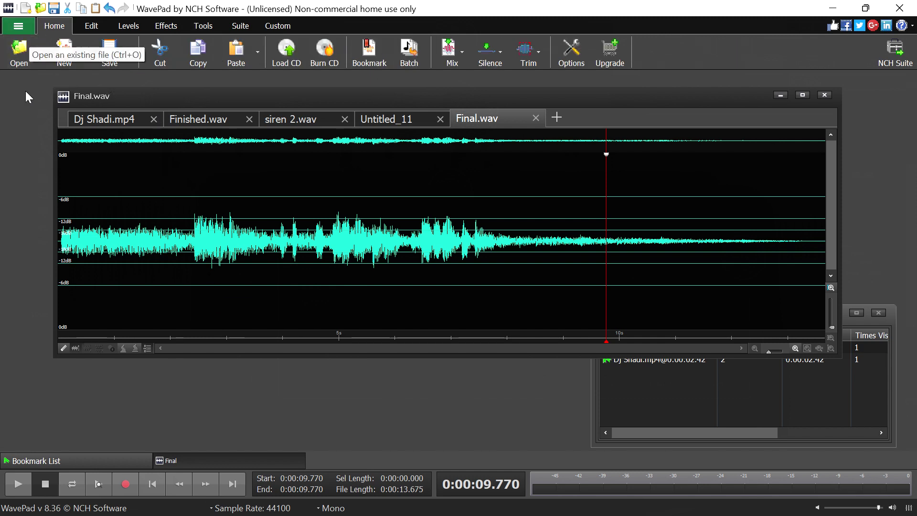
Start saving Final.wav as a new file on the Desktop in MPEG Layer-3 (*.mp3) format
click(20, 28)
mouse_move(26, 43)
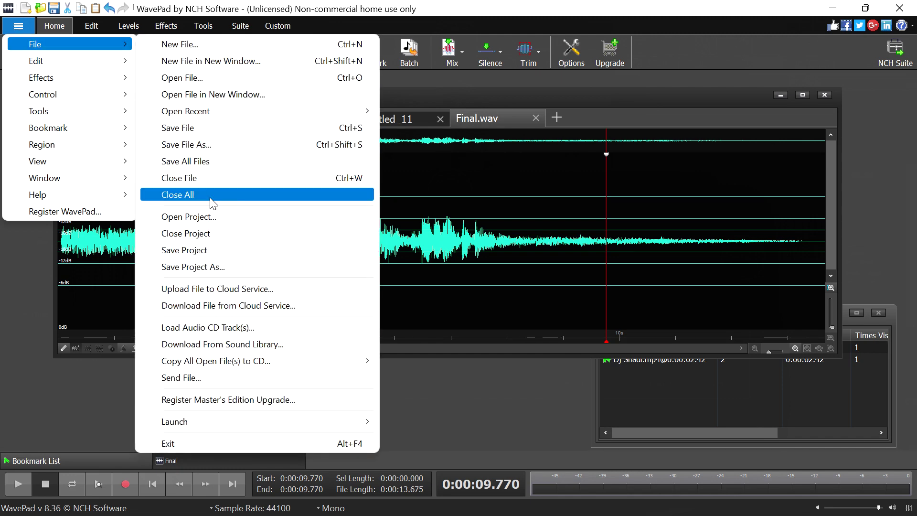
click(207, 150)
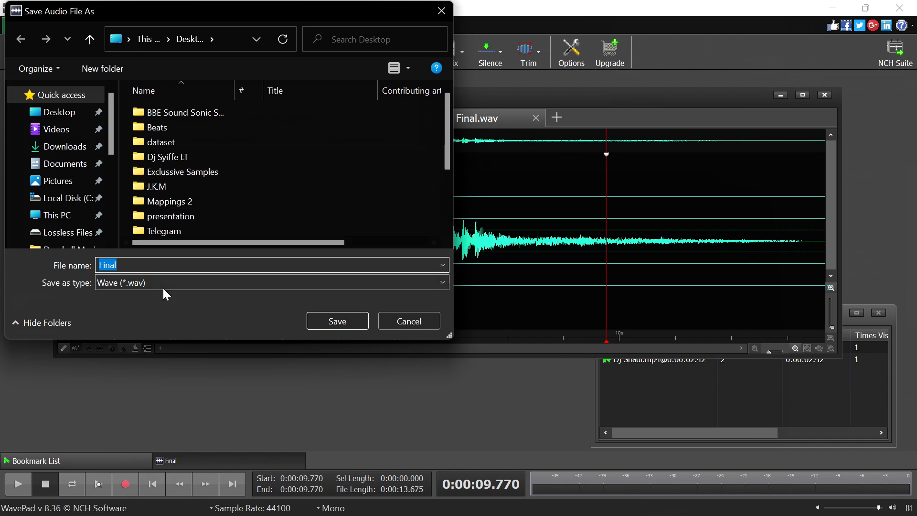
click(70, 111)
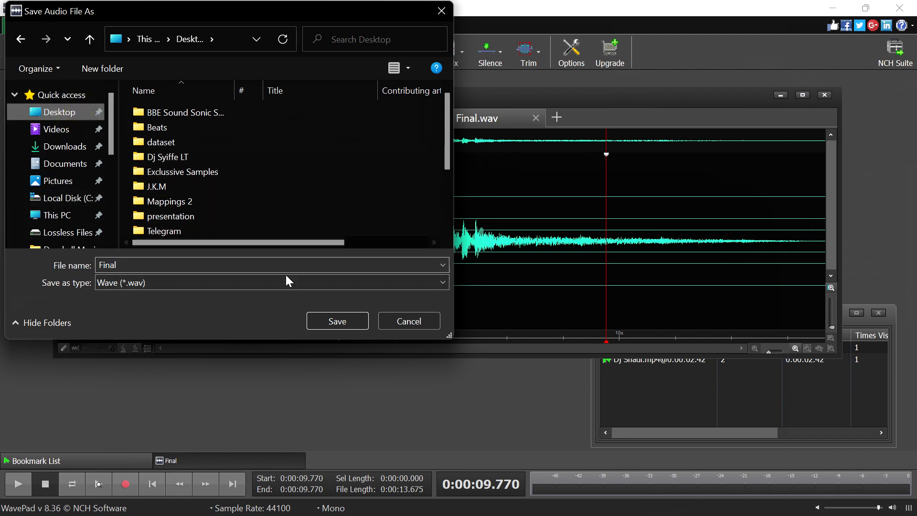
click(251, 281)
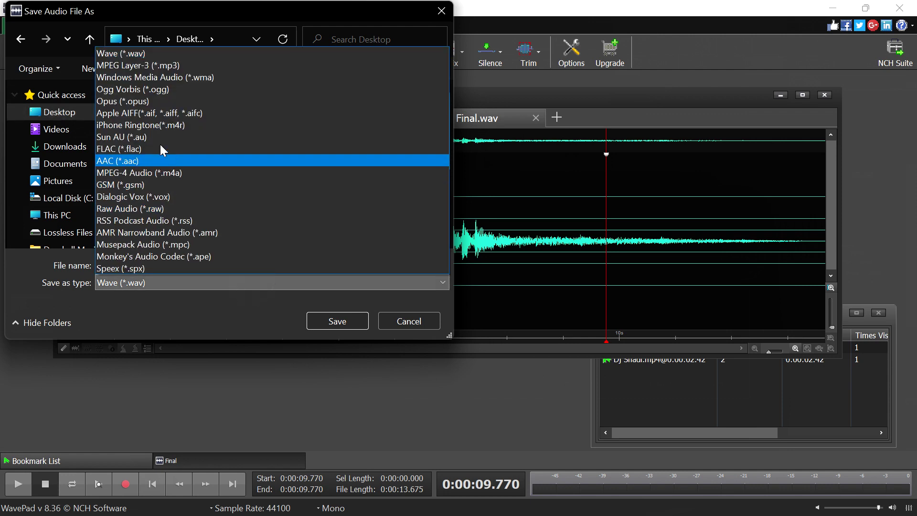
click(149, 73)
Name the file "Dj shadi" and save it as a stereo MP3 at a constant bitrate of 192 kbps with high quality encoding
double_click(150, 262)
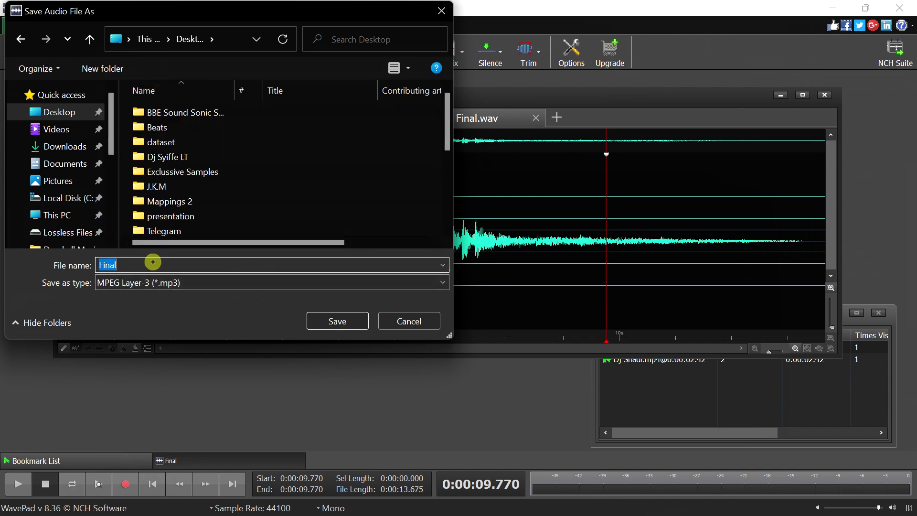
text(D)
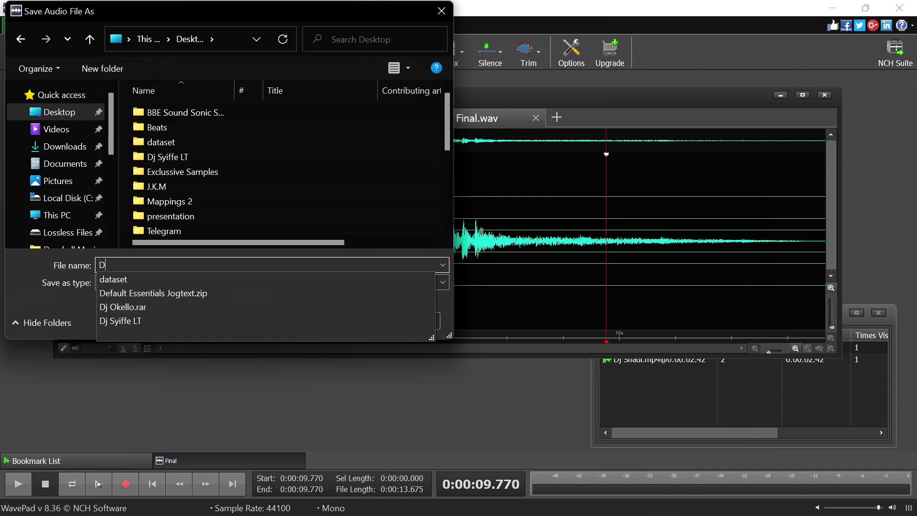
text(j shadi)
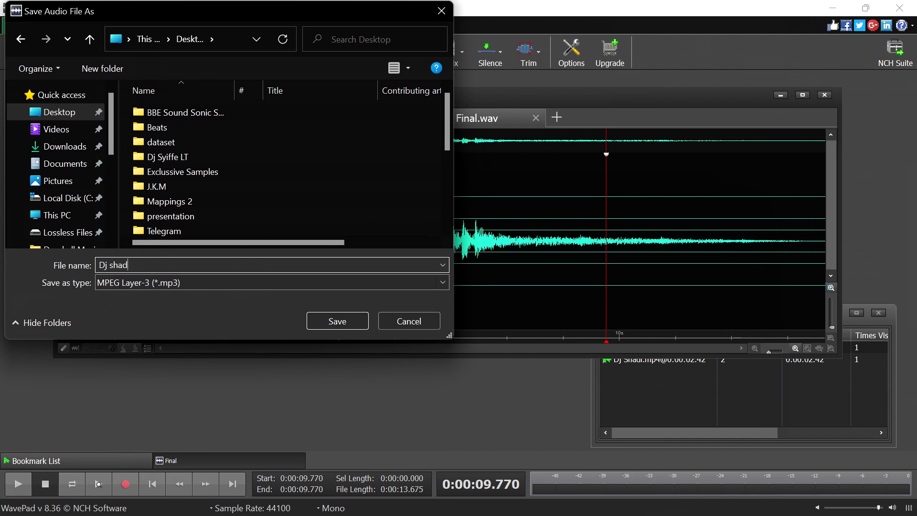
click(333, 322)
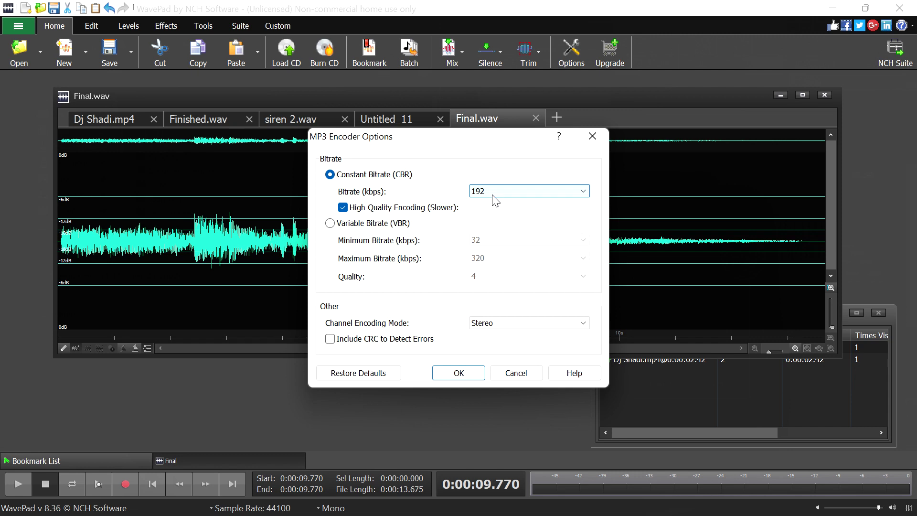
click(458, 373)
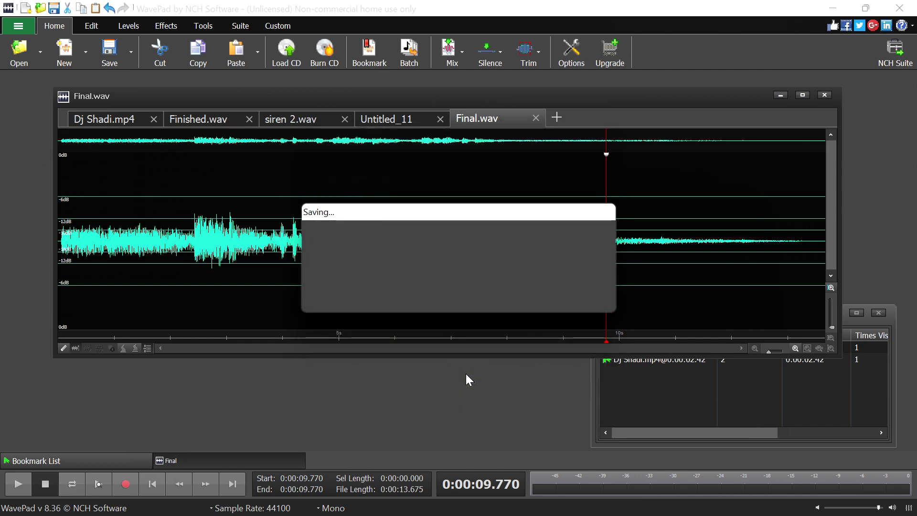